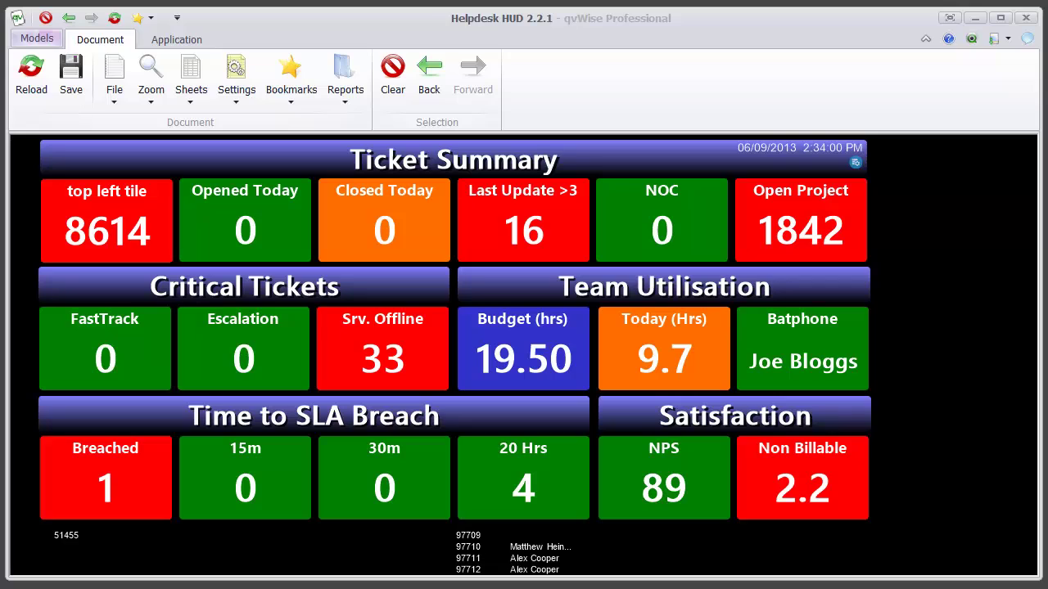
Step: Open the tile settings and view the variables of the Opened Today, FastTrack and top left tiles
{"action": "left_click", "coordinate": [854, 166]}
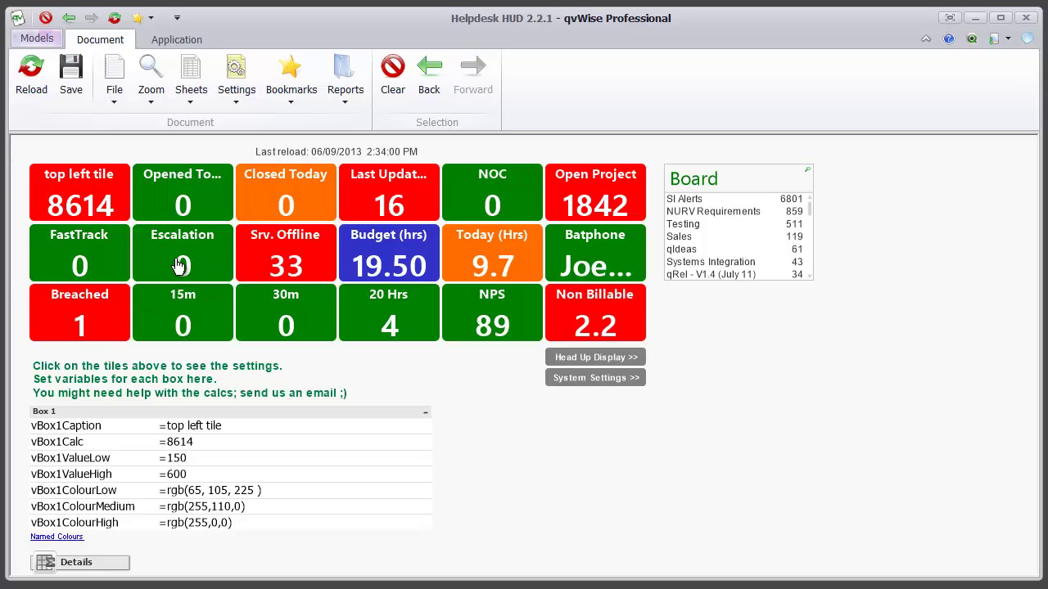
{"action": "left_click", "coordinate": [204, 205]}
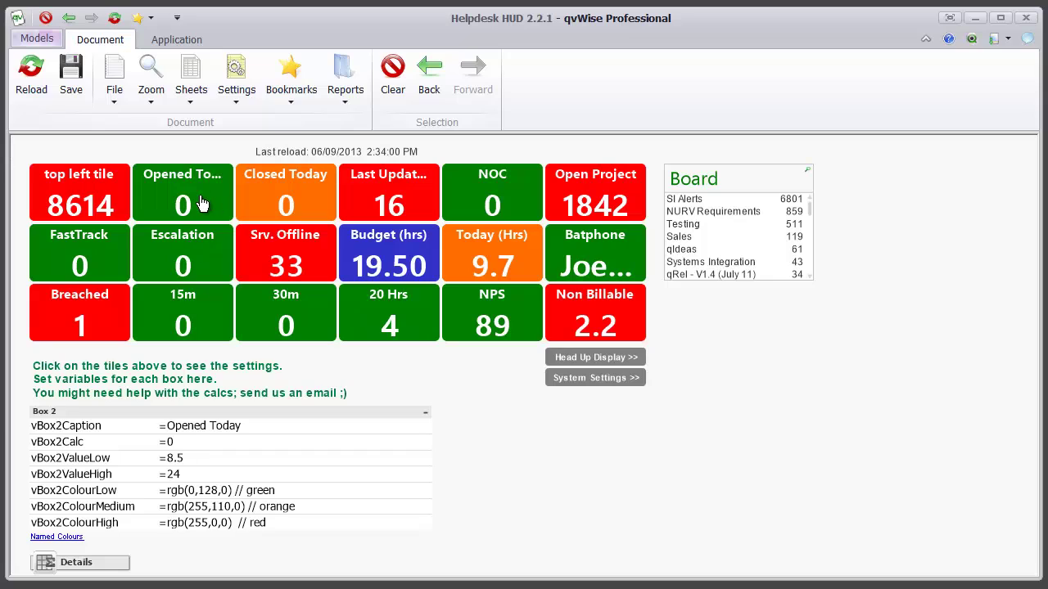
{"action": "left_click", "coordinate": [82, 270]}
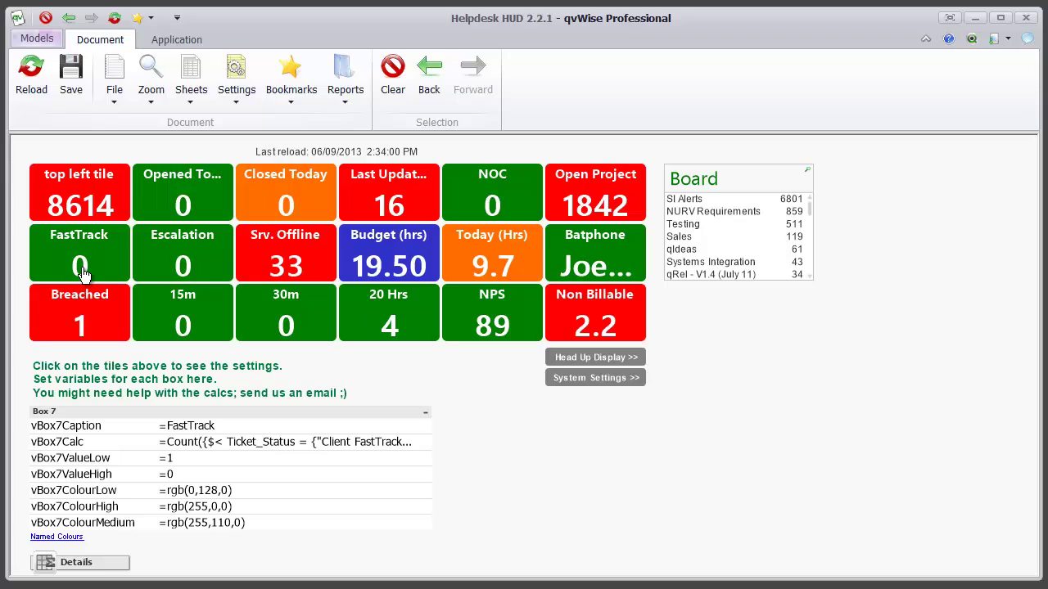
{"action": "left_click", "coordinate": [98, 205]}
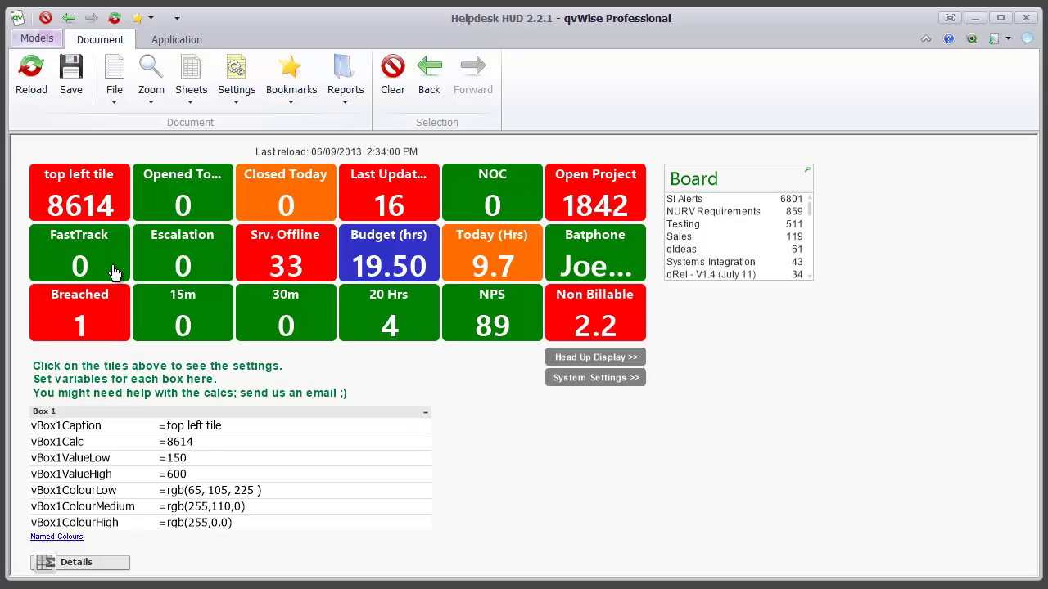
Step: Set the caption variable of the first tile to "Open Tickets" and check it on the head up display, then return to the settings
{"action": "left_click", "coordinate": [244, 424]}
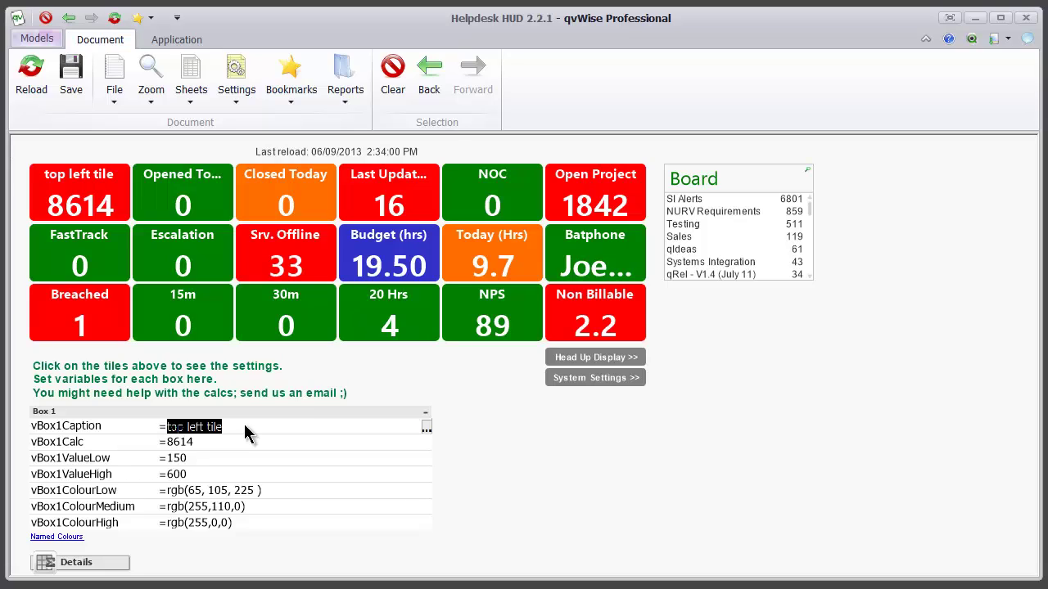
{"action": "type", "text": "Op"}
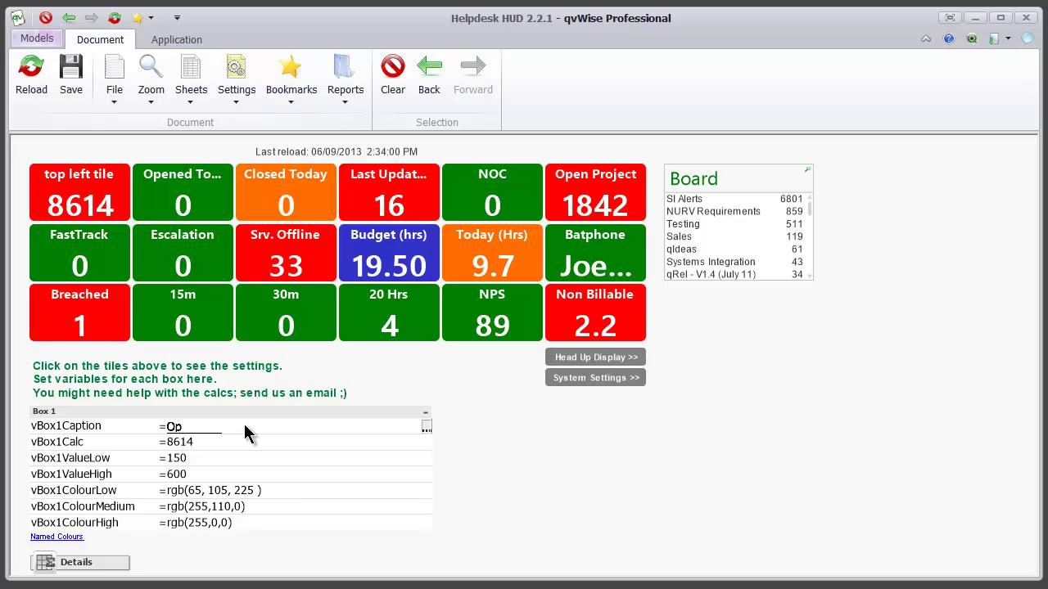
{"action": "type", "text": "en Tickets"}
{"action": "key", "text": "Return"}
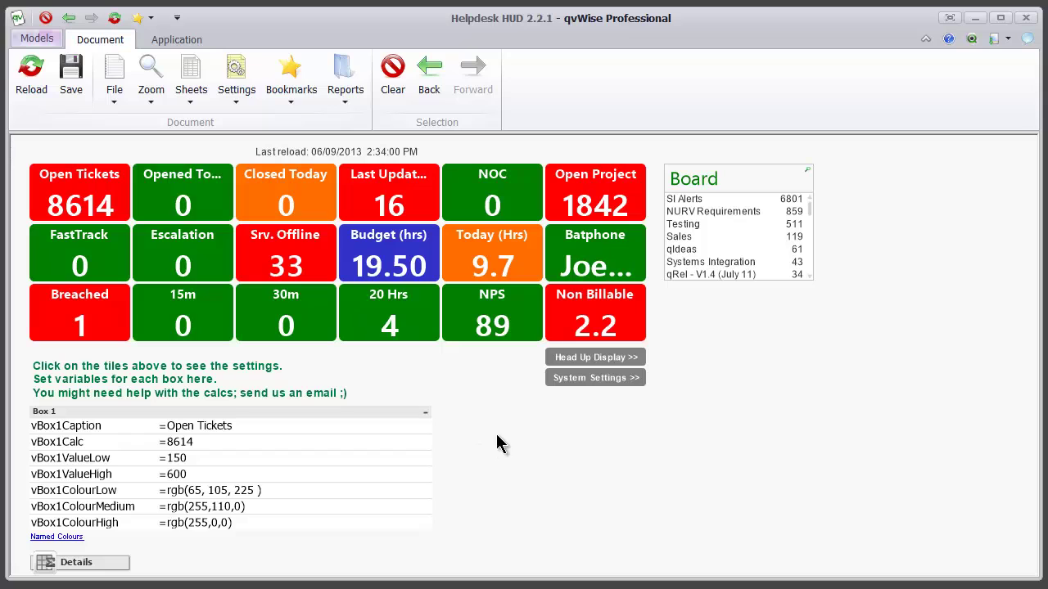
{"action": "left_click", "coordinate": [594, 360]}
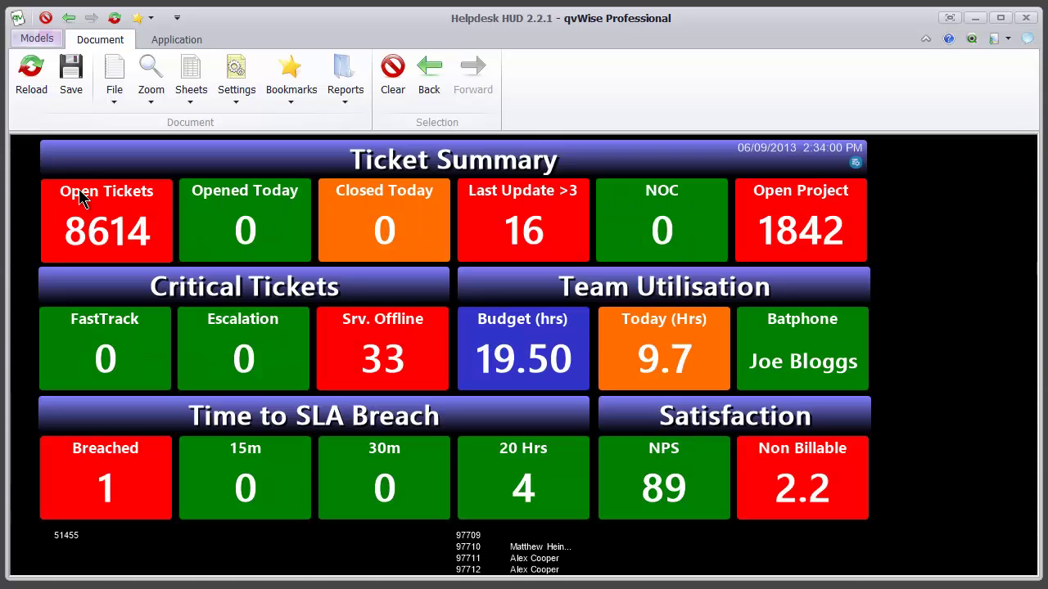
{"action": "left_click", "coordinate": [855, 162]}
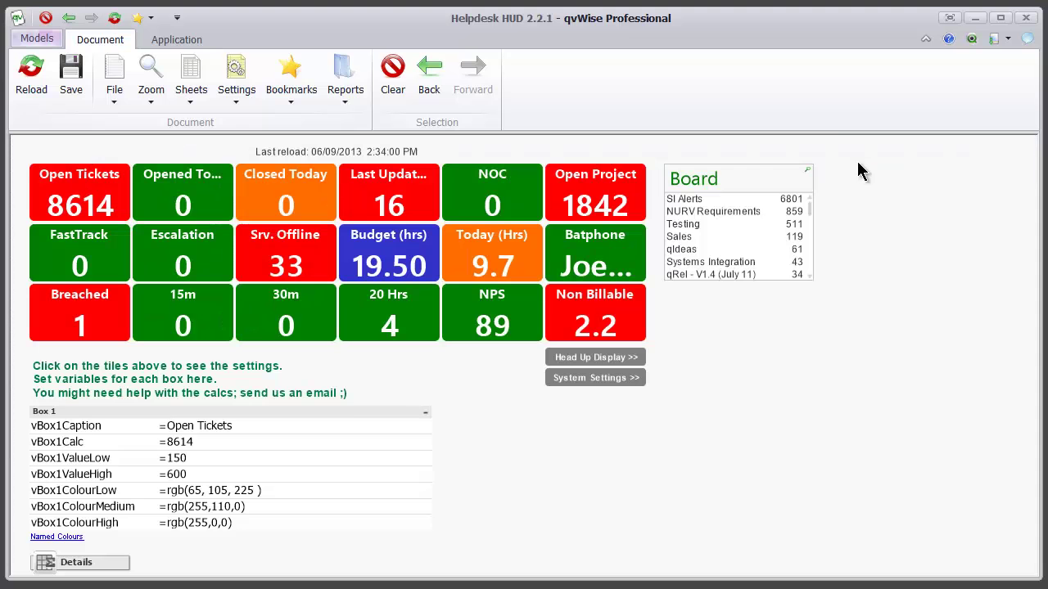
Step: Activate the commented-out Board_Name = {"Systems Integration"} condition in the vBox1Calc expression, adding a comma after the Ticket_Rec_Type condition
{"action": "left_click", "coordinate": [213, 444]}
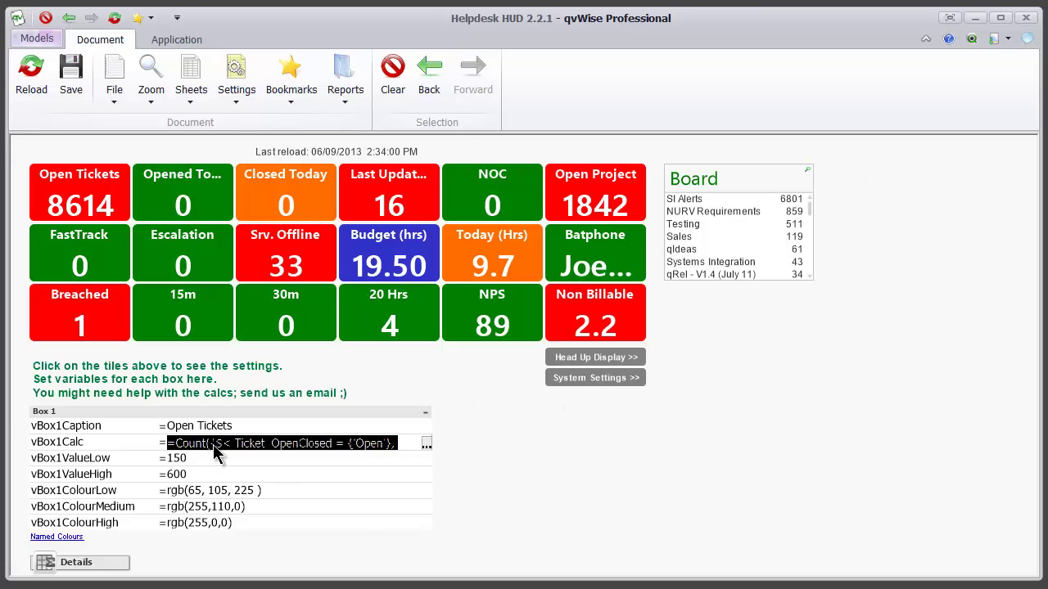
{"action": "left_click", "coordinate": [425, 446]}
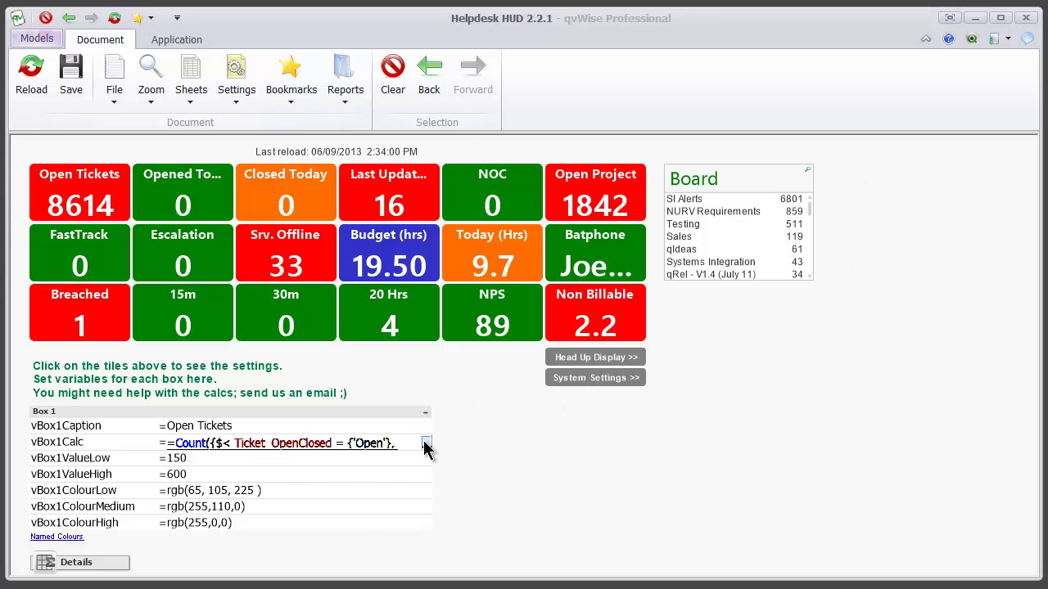
{"action": "left_click_drag", "start_coordinate": [662, 344], "coordinate": [798, 110]}
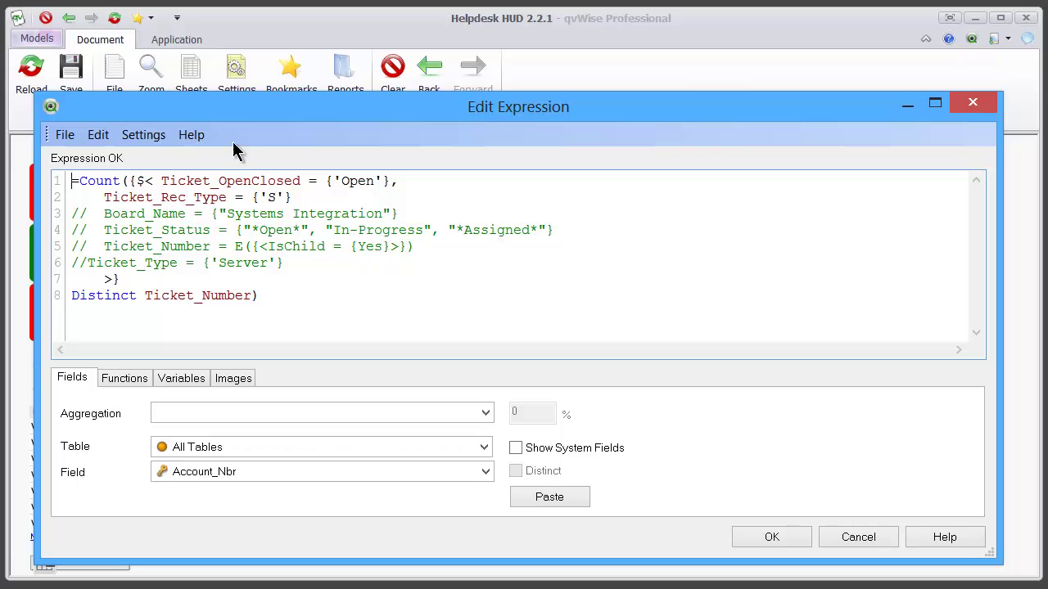
{"action": "left_click_drag", "start_coordinate": [241, 117], "coordinate": [236, 266]}
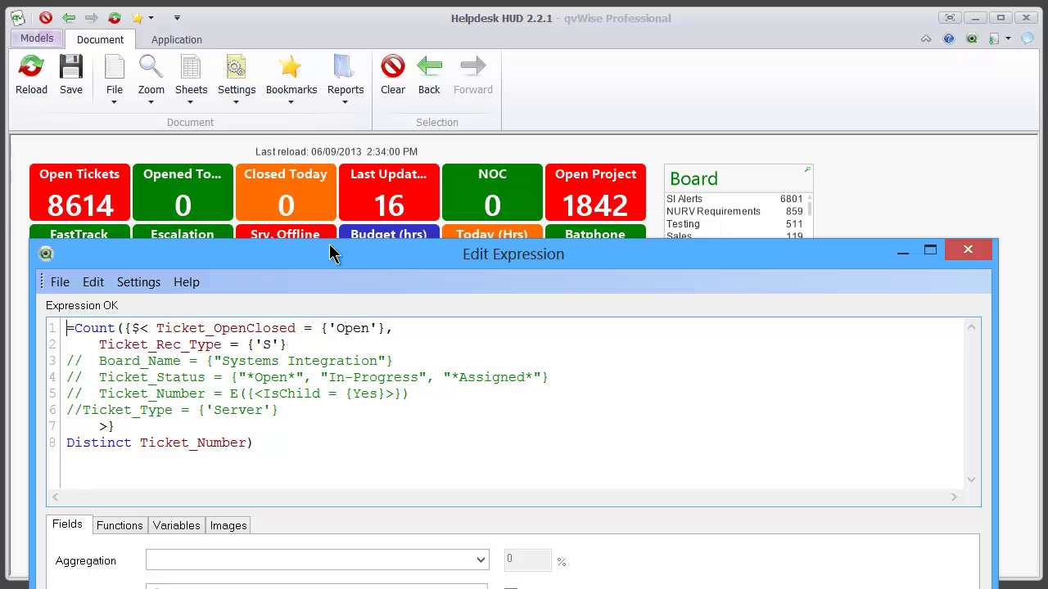
{"action": "left_click_drag", "start_coordinate": [388, 266], "coordinate": [390, 102]}
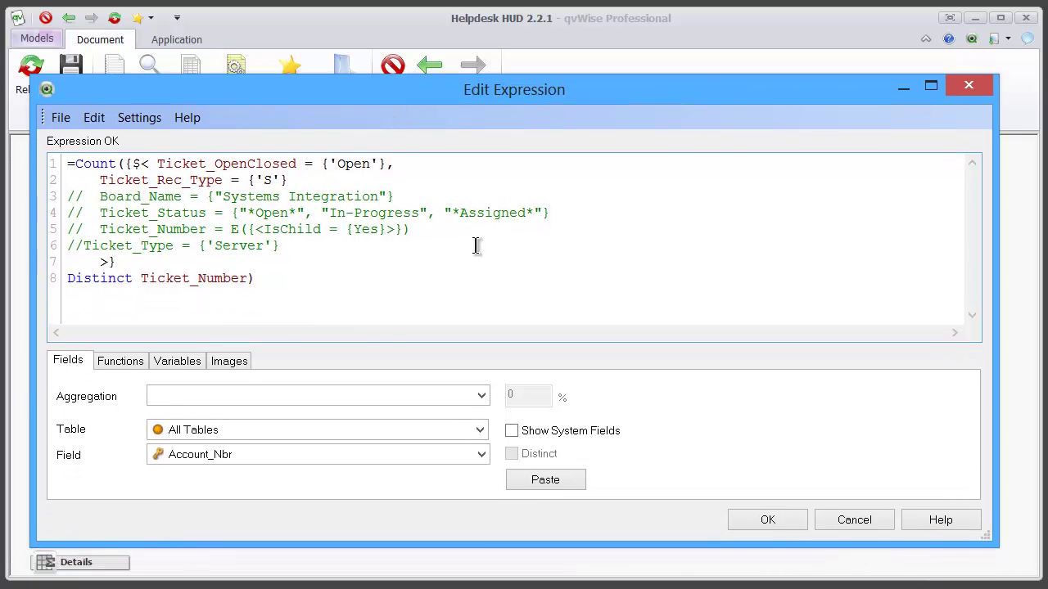
{"action": "left_click_drag", "start_coordinate": [85, 196], "coordinate": [65, 196]}
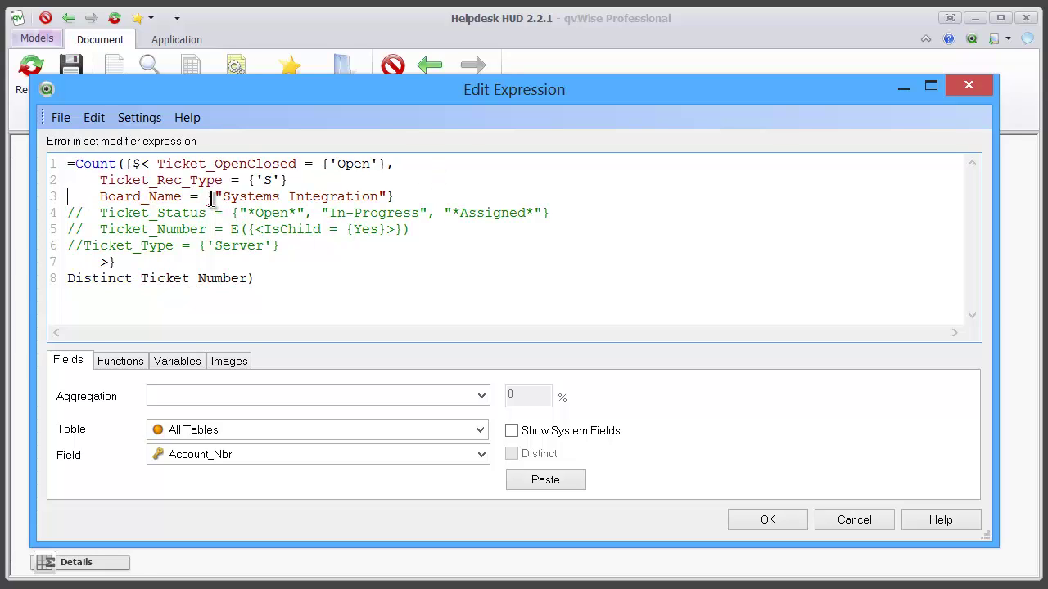
{"action": "left_click", "coordinate": [288, 181]}
{"action": "type", "text": ","}
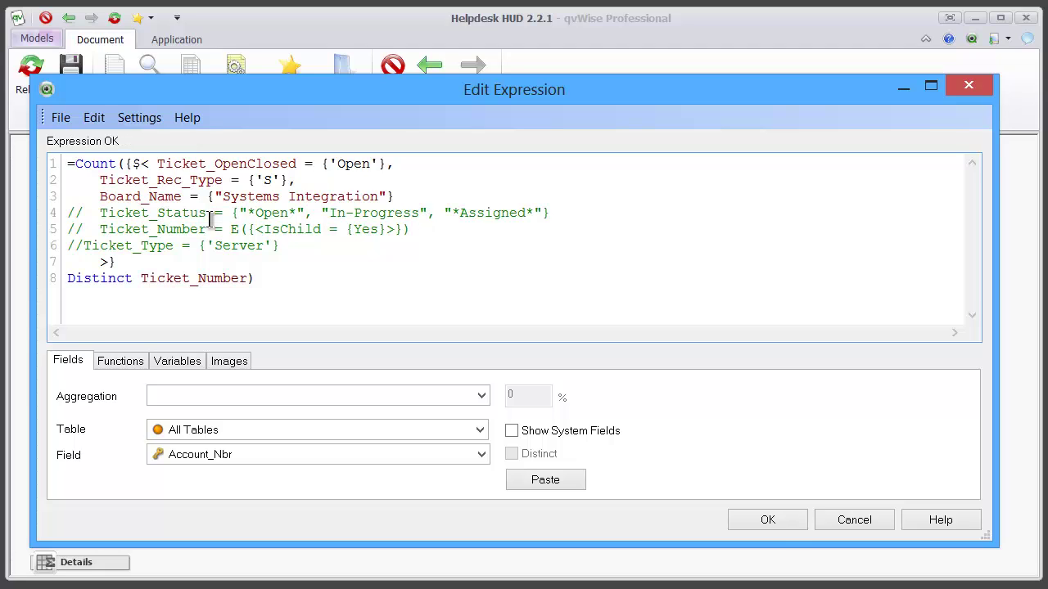
{"action": "left_click", "coordinate": [765, 520]}
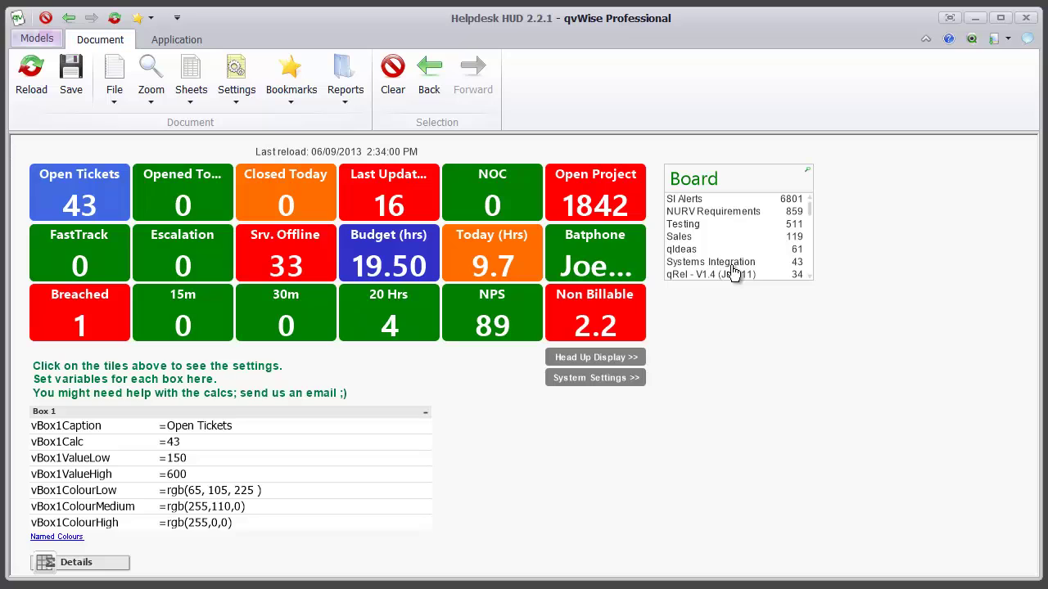
Step: Add "Testing" as a second board in the Board_Name condition of the vBox1Calc expression
{"action": "left_click", "coordinate": [312, 446]}
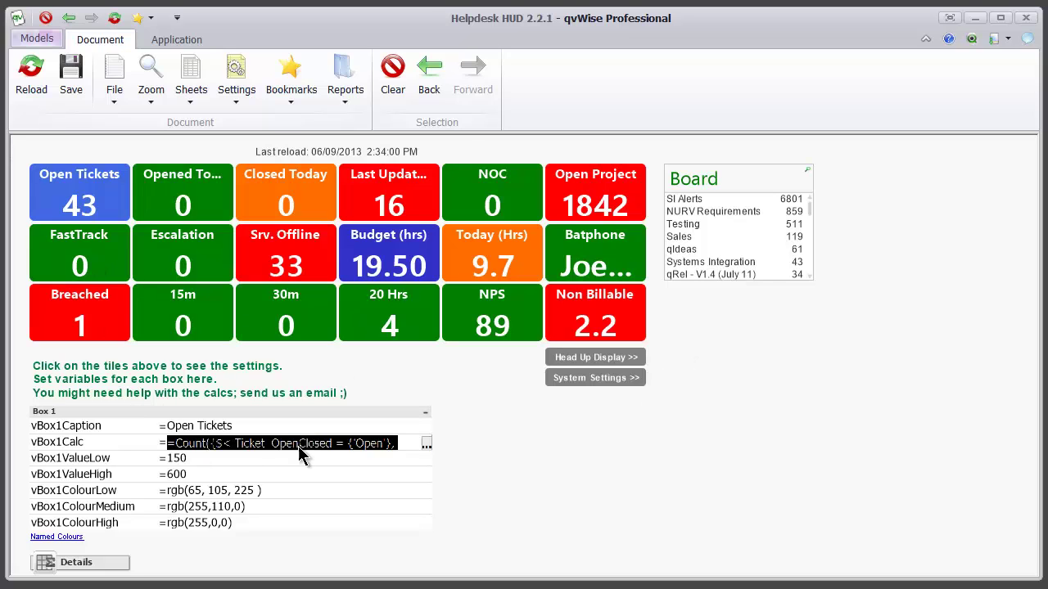
{"action": "left_click", "coordinate": [426, 443]}
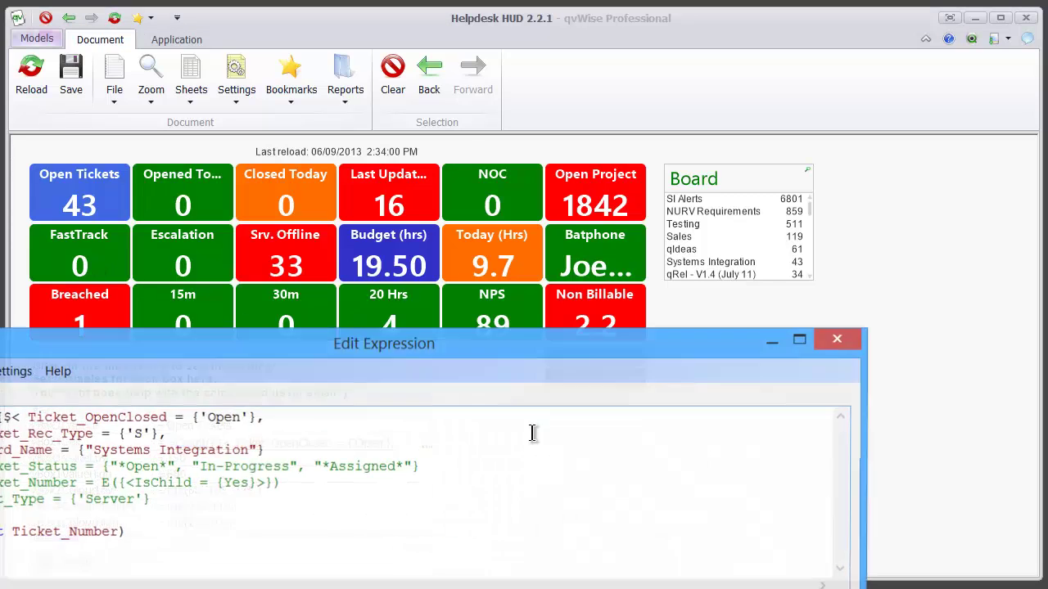
{"action": "left_click_drag", "start_coordinate": [460, 348], "coordinate": [581, 115]}
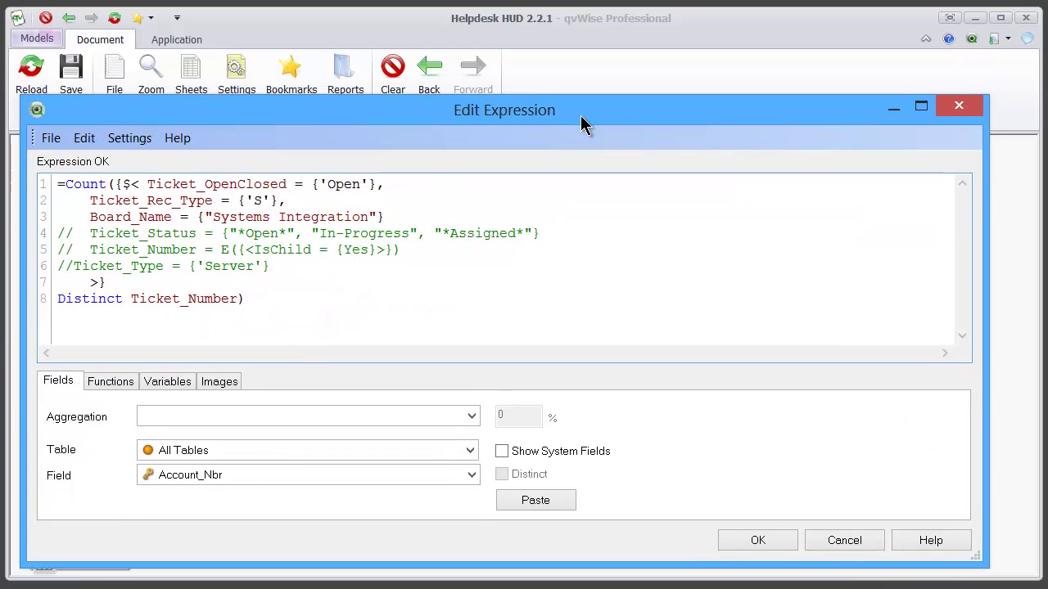
{"action": "left_click", "coordinate": [379, 216]}
{"action": "type", "text": ", "}
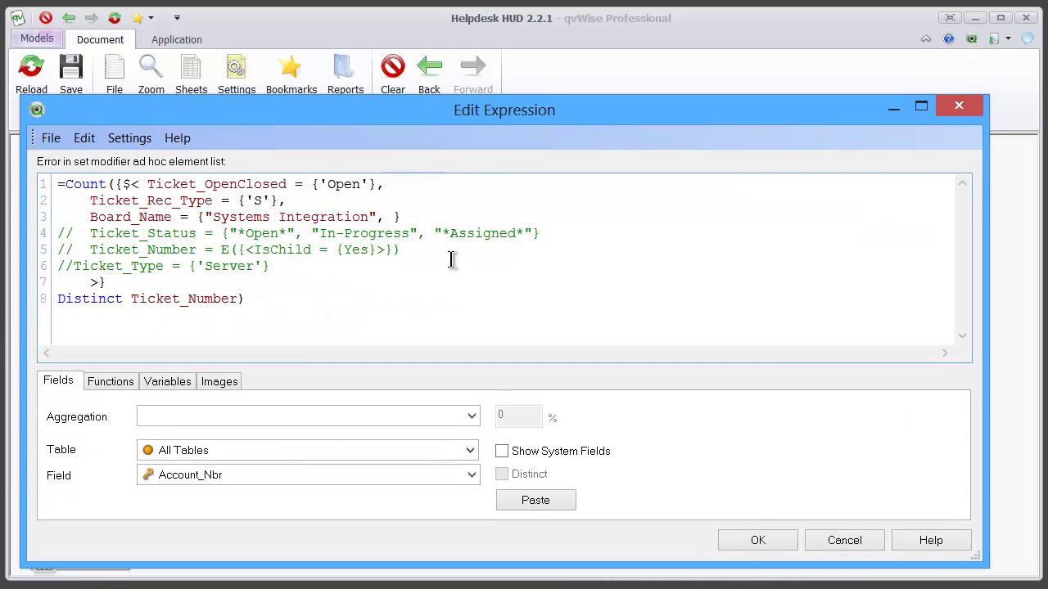
{"action": "type", "text": "\"Testing"}
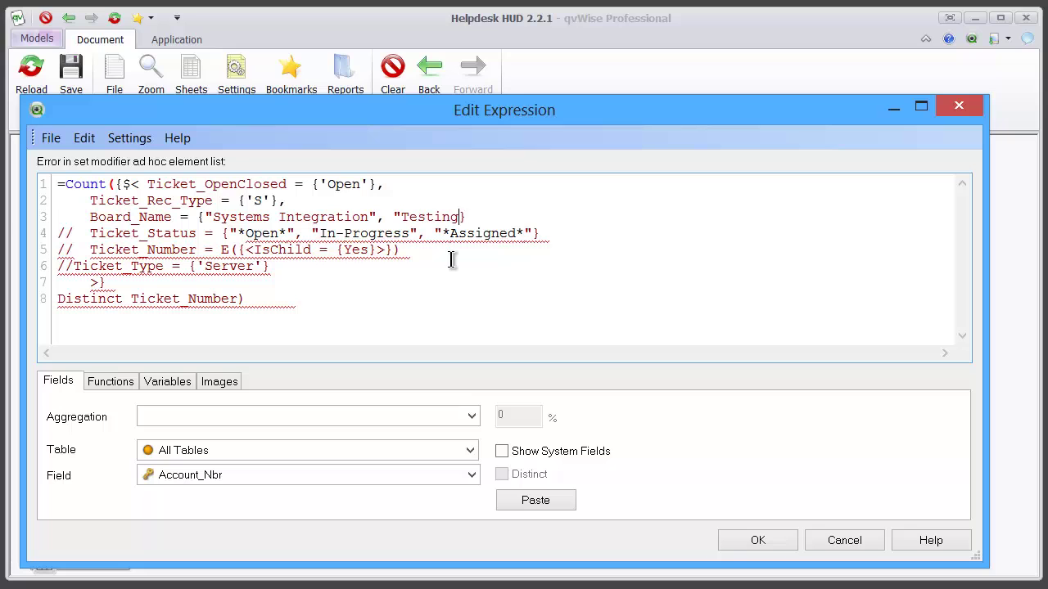
{"action": "type", "text": "\""}
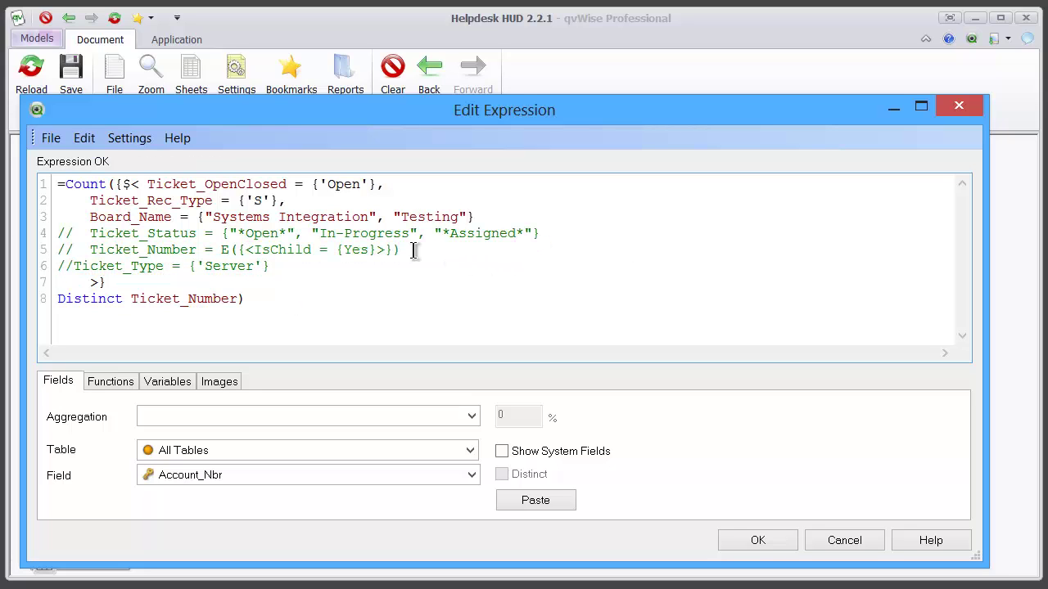
{"action": "left_click", "coordinate": [752, 541]}
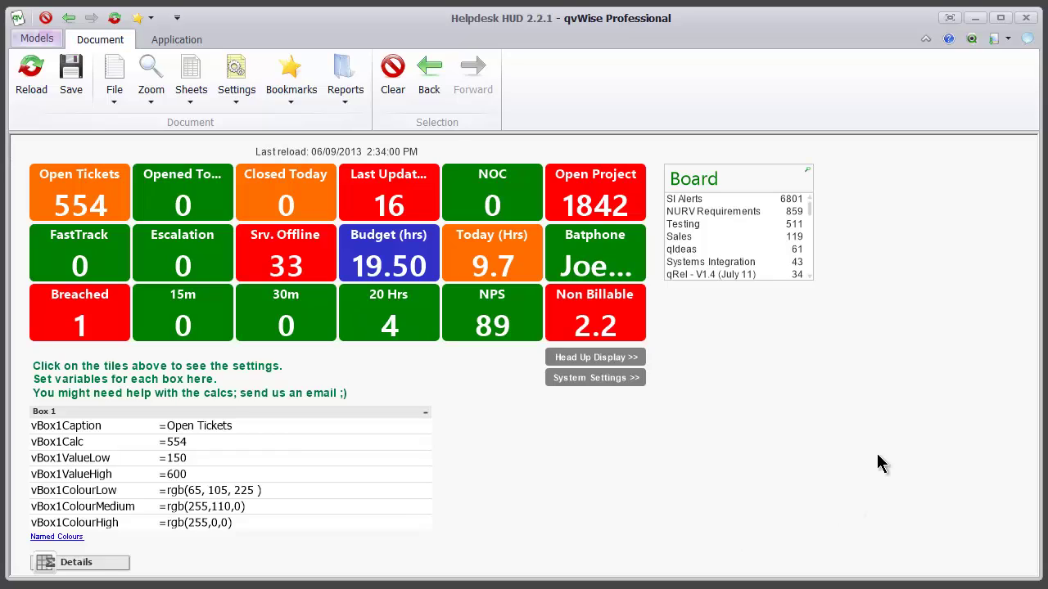
Step: Uncomment the Ticket_Number = E({<IsChild = {Yes}>}) condition in the vBox1Calc expression and add a comma after the Board_Name condition
{"action": "left_click", "coordinate": [229, 443]}
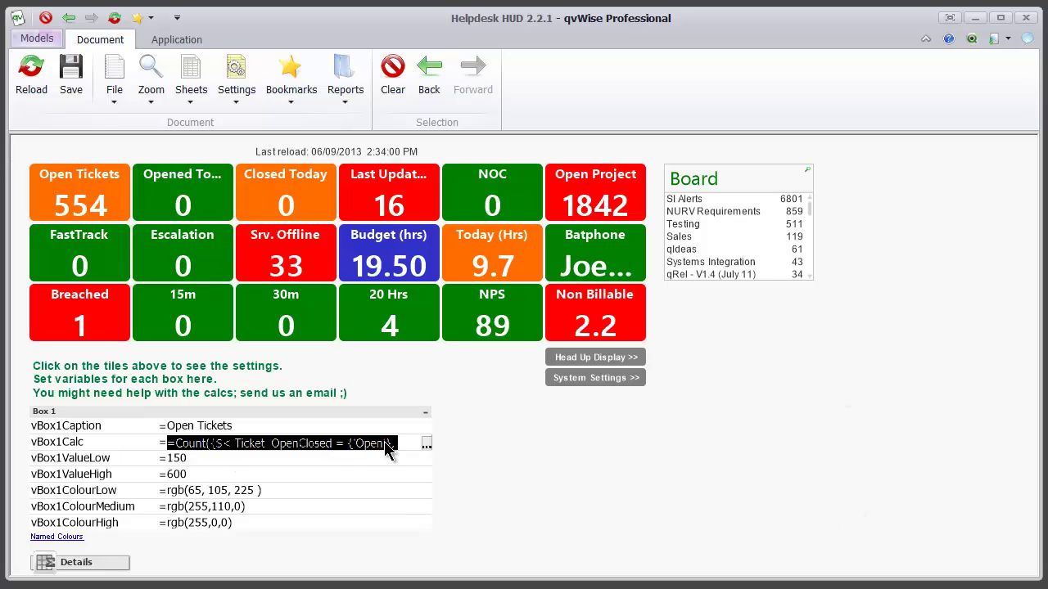
{"action": "left_click", "coordinate": [428, 442]}
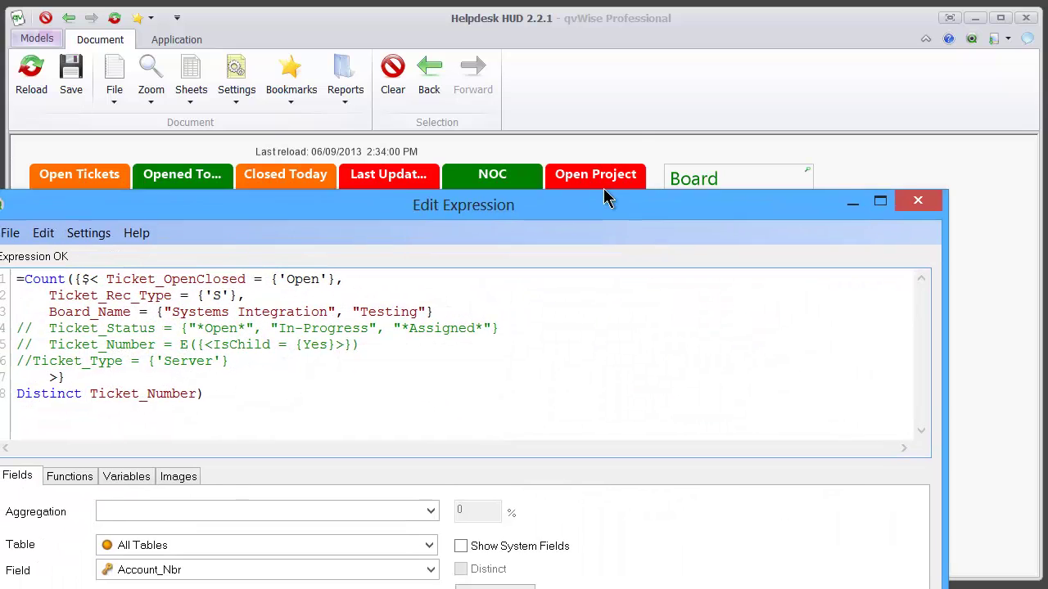
{"action": "left_click_drag", "start_coordinate": [606, 199], "coordinate": [677, 87]}
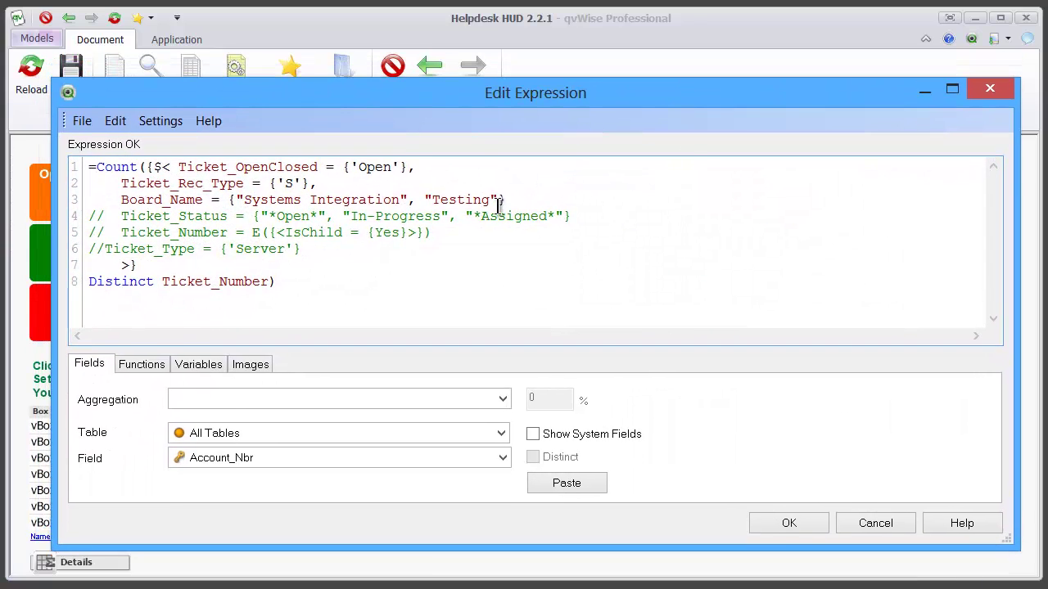
{"action": "left_click", "coordinate": [523, 199]}
{"action": "left_click_drag", "start_coordinate": [104, 232], "coordinate": [87, 234]}
{"action": "key", "text": "Delete"}
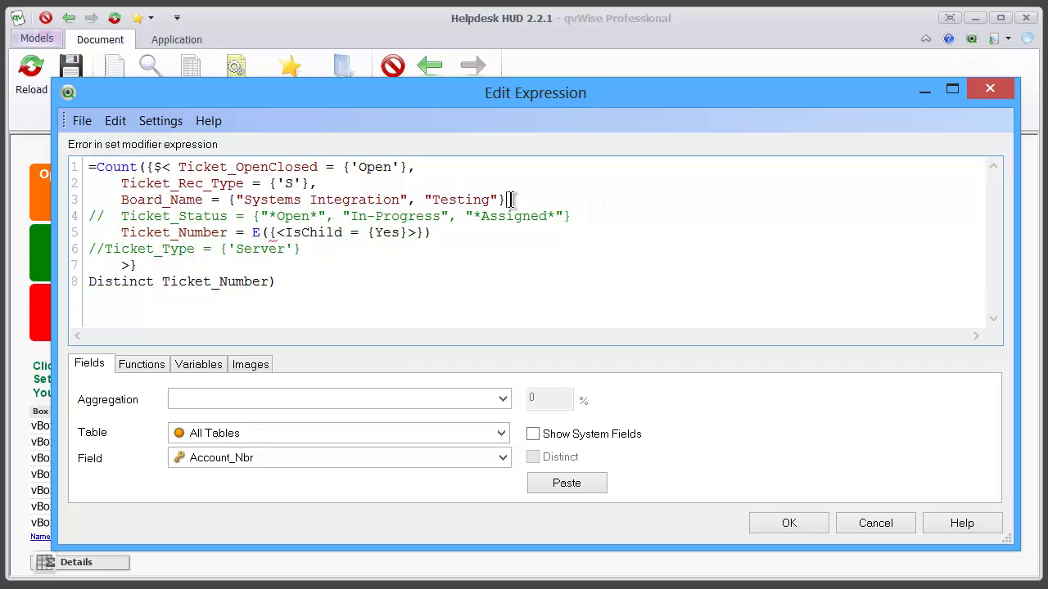
{"action": "type", "text": ","}
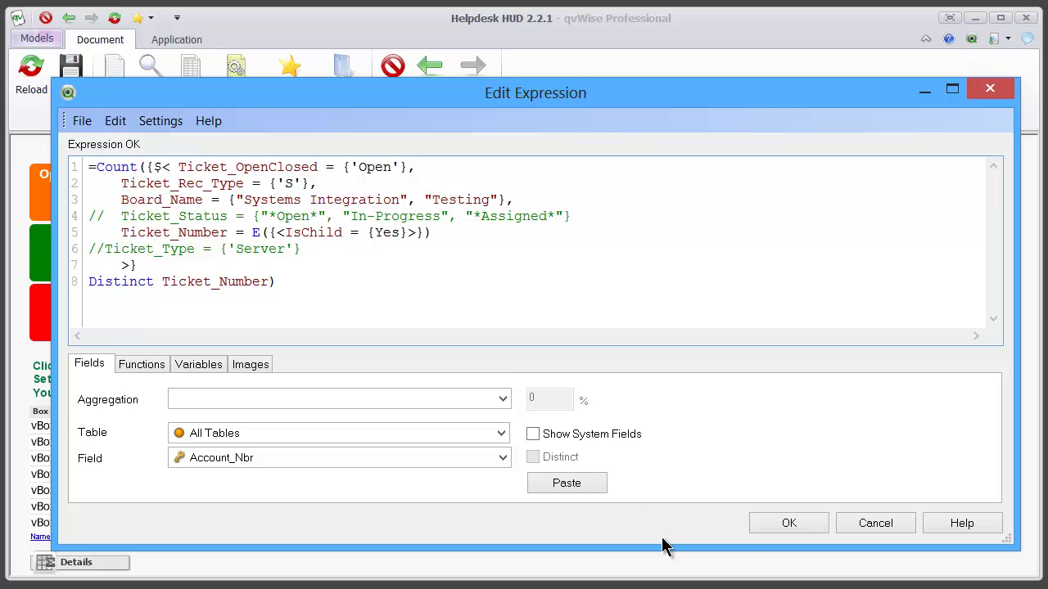
{"action": "left_click", "coordinate": [762, 529]}
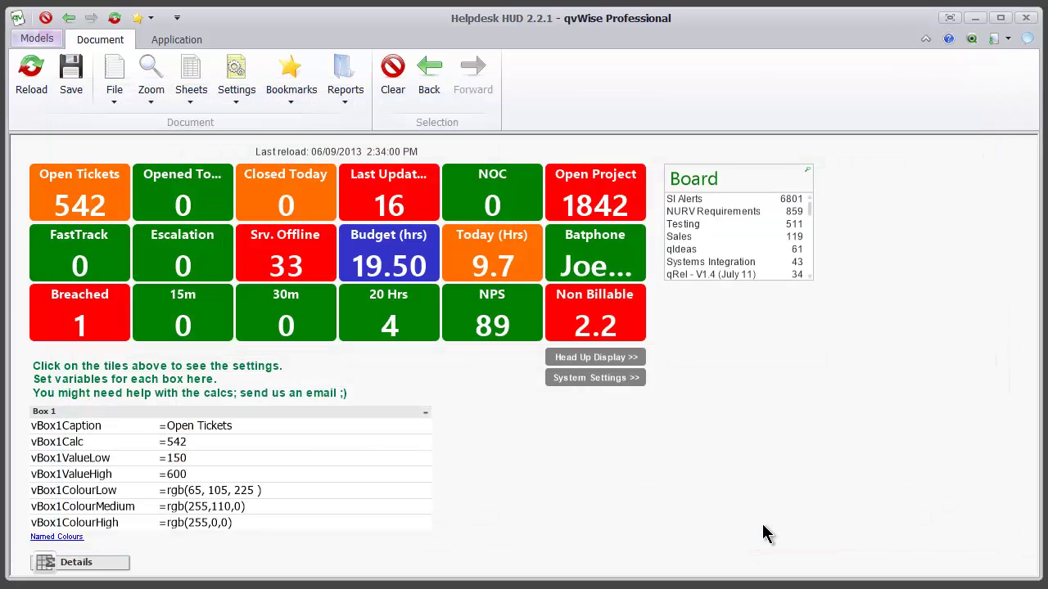
Step: Add a comma after the Ticket_Number condition in the vBox1Calc expression and start a new line below it
{"action": "left_click", "coordinate": [353, 442]}
{"action": "left_click", "coordinate": [429, 444]}
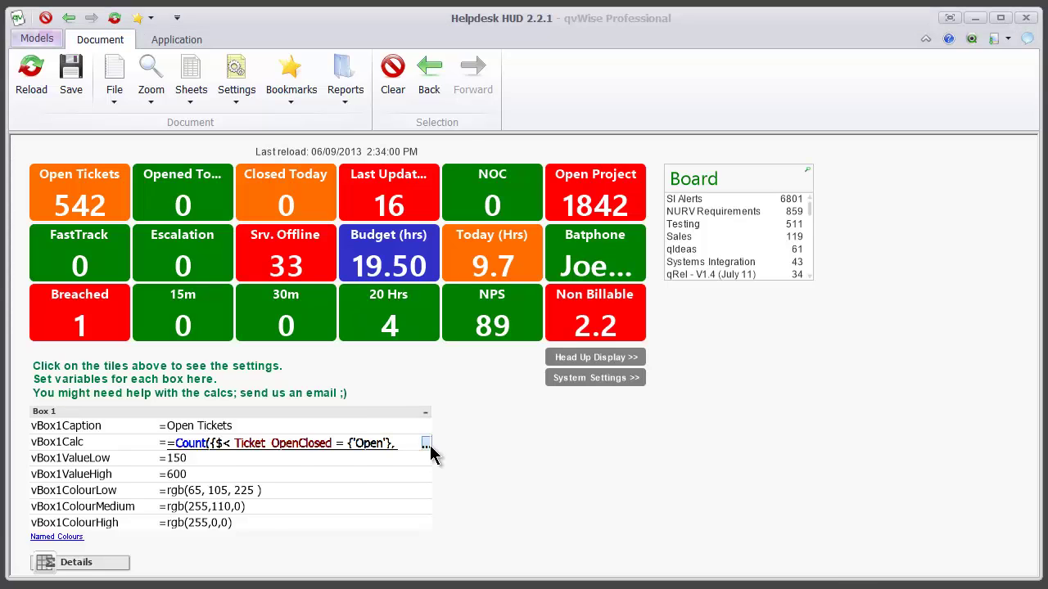
{"action": "left_click_drag", "start_coordinate": [424, 351], "coordinate": [560, 95]}
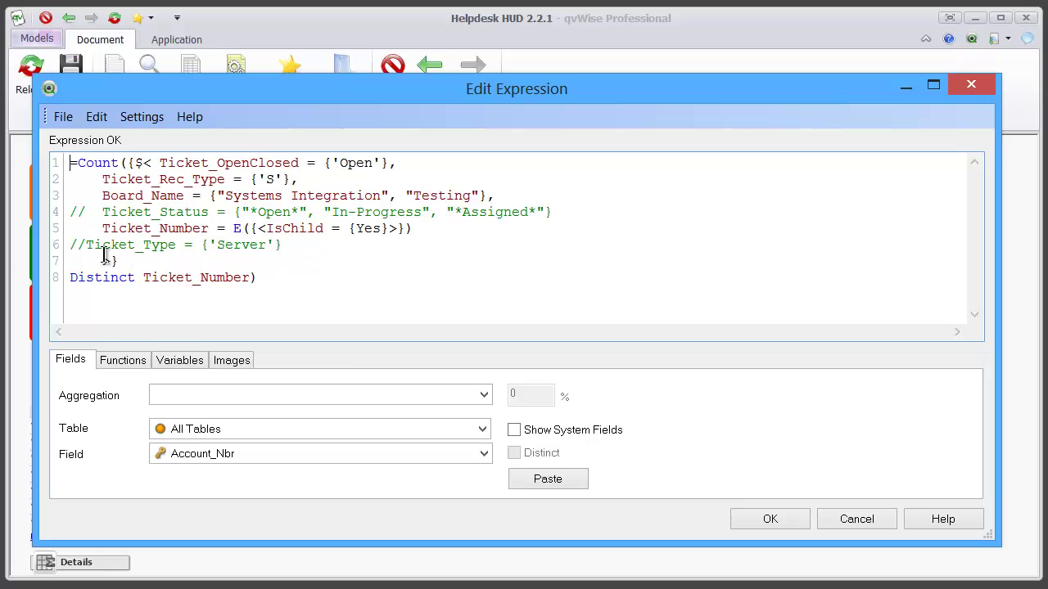
{"action": "left_click", "coordinate": [426, 228]}
{"action": "type", "text": ","}
{"action": "key", "text": "Return"}
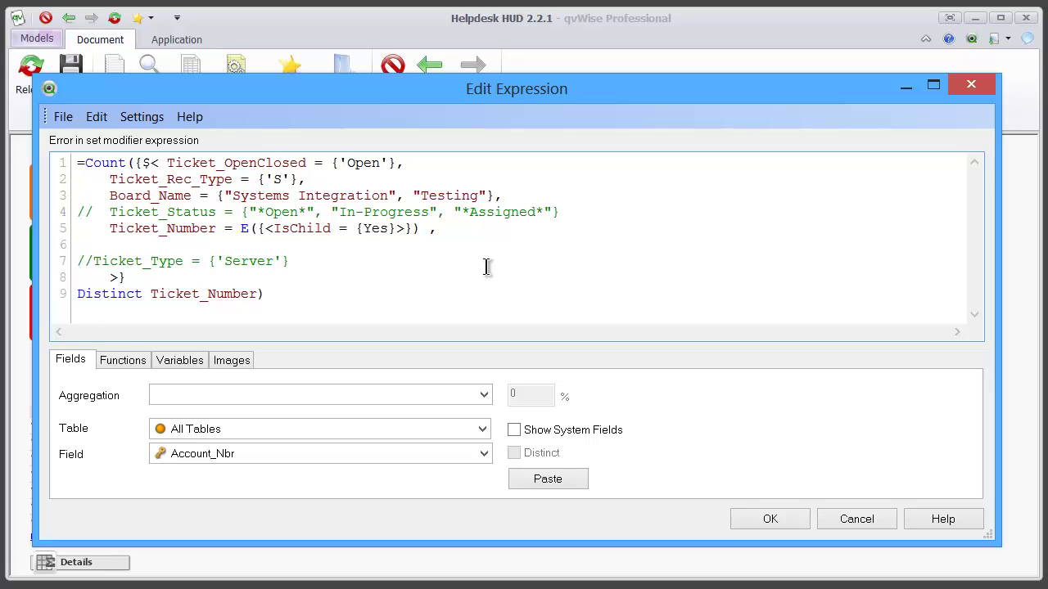
Step: Insert the TicketOwnerMemberName field on the new line of the vBox1Calc expression
{"action": "type", "text": "ticke"}
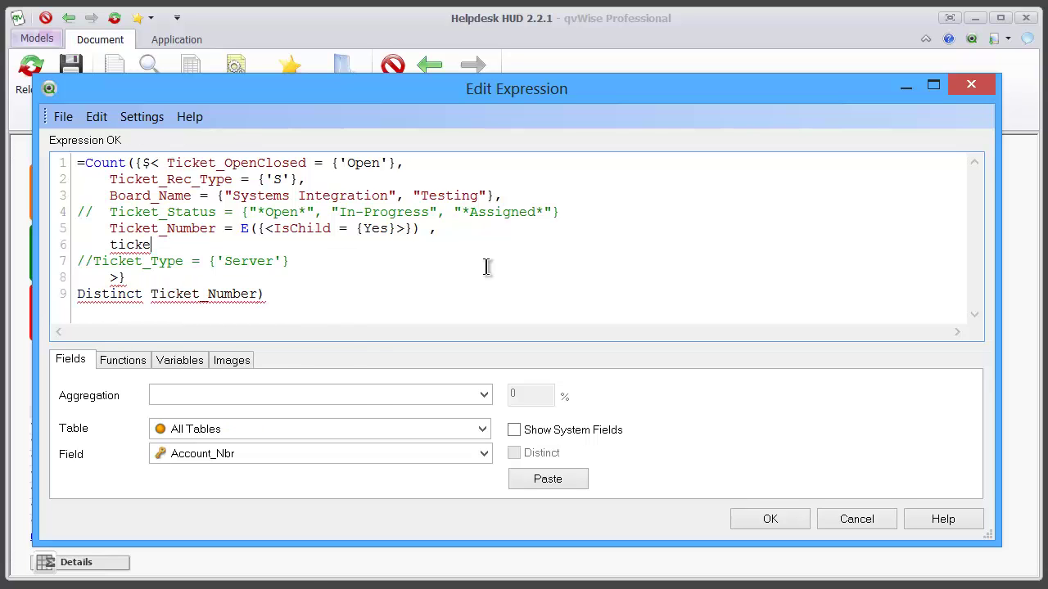
{"action": "type", "text": "t_o"}
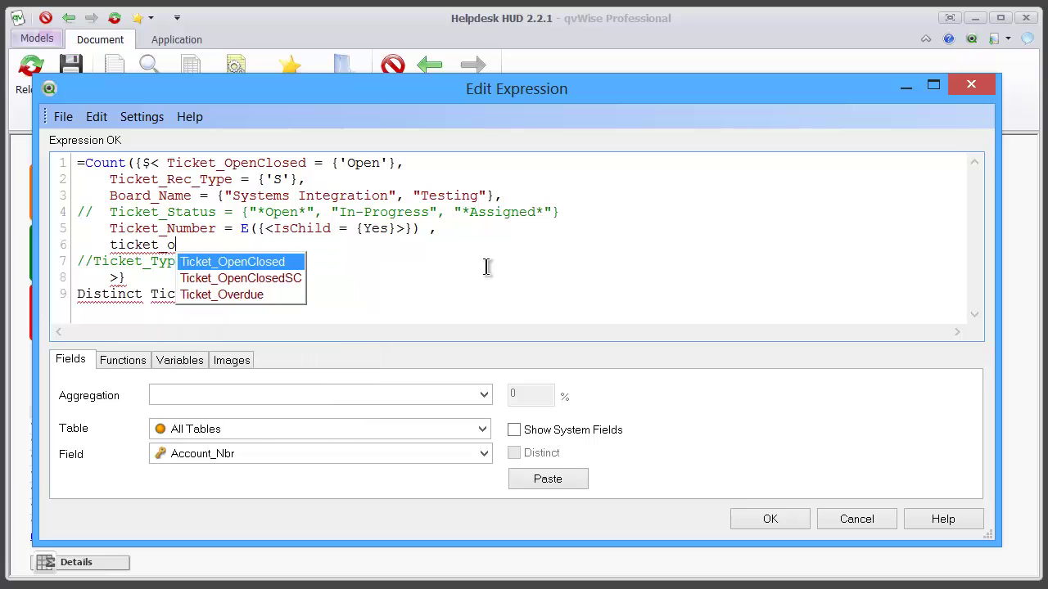
{"action": "key", "text": "BackSpace"}
{"action": "key", "text": "BackSpace"}
{"action": "key", "text": "BackSpace"}
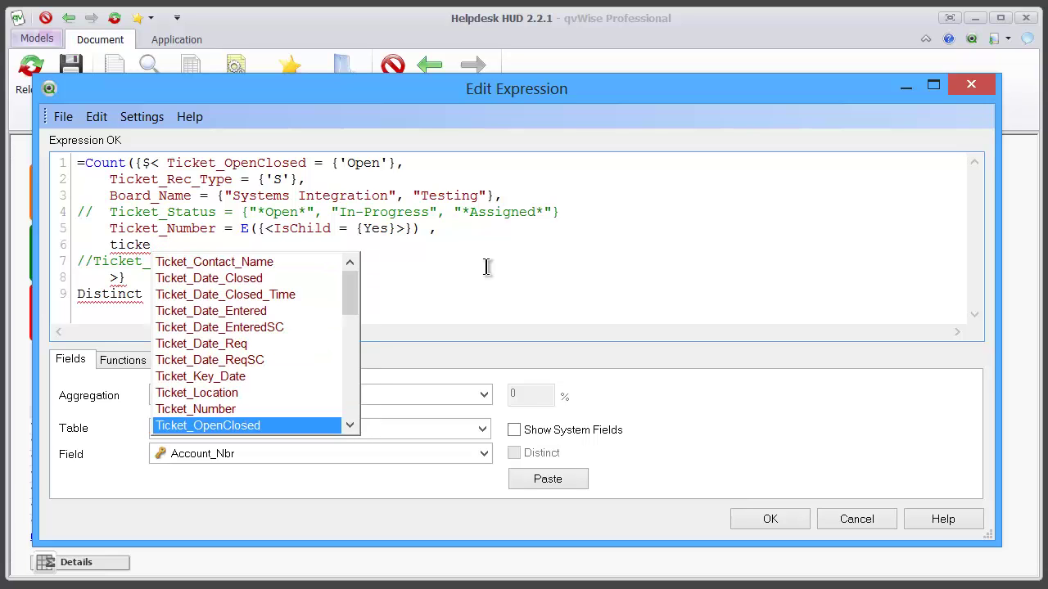
{"action": "type", "text": "t"}
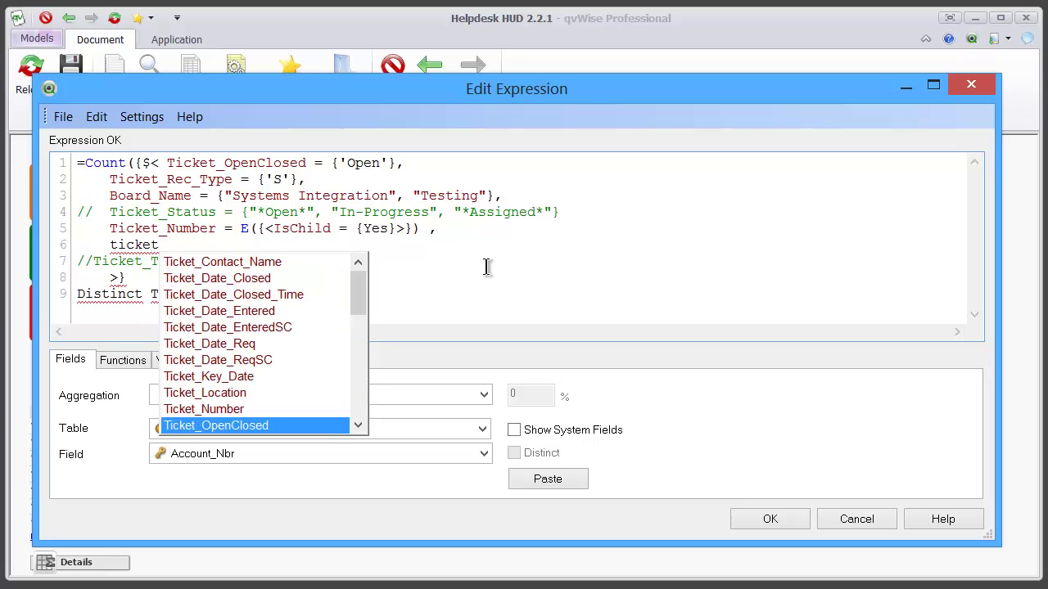
{"action": "left_click_drag", "start_coordinate": [355, 294], "coordinate": [339, 420]}
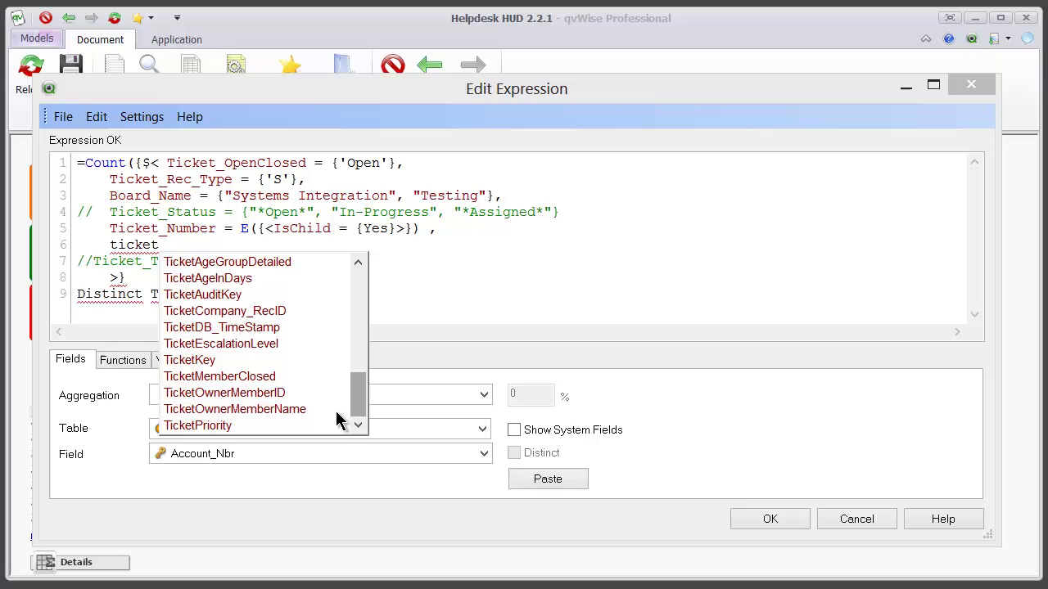
{"action": "double_click", "coordinate": [269, 411]}
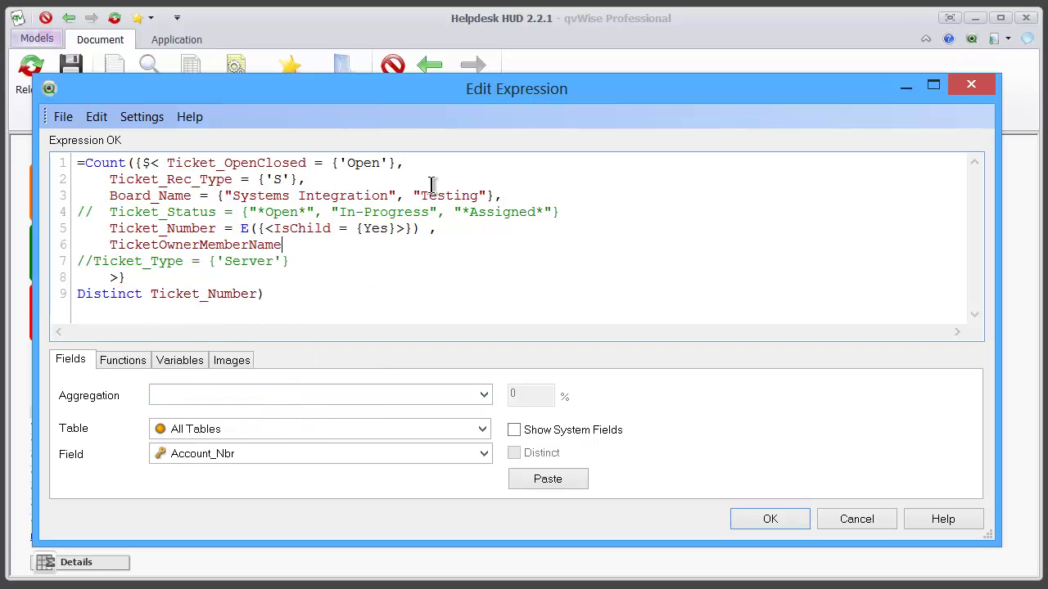
Step: Restrict TicketOwnerMemberName to the ticket owner's first name followed by a * wildcard, and apply the vBox1Calc expression
{"action": "type", "text": "= {\""}
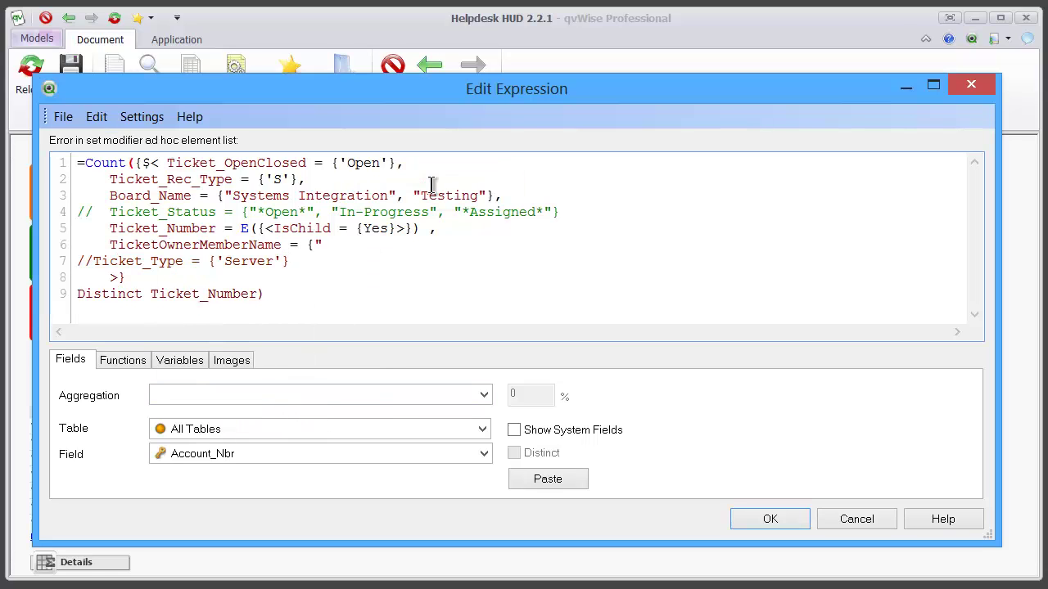
{"action": "type", "text": "Luke*\"}"}
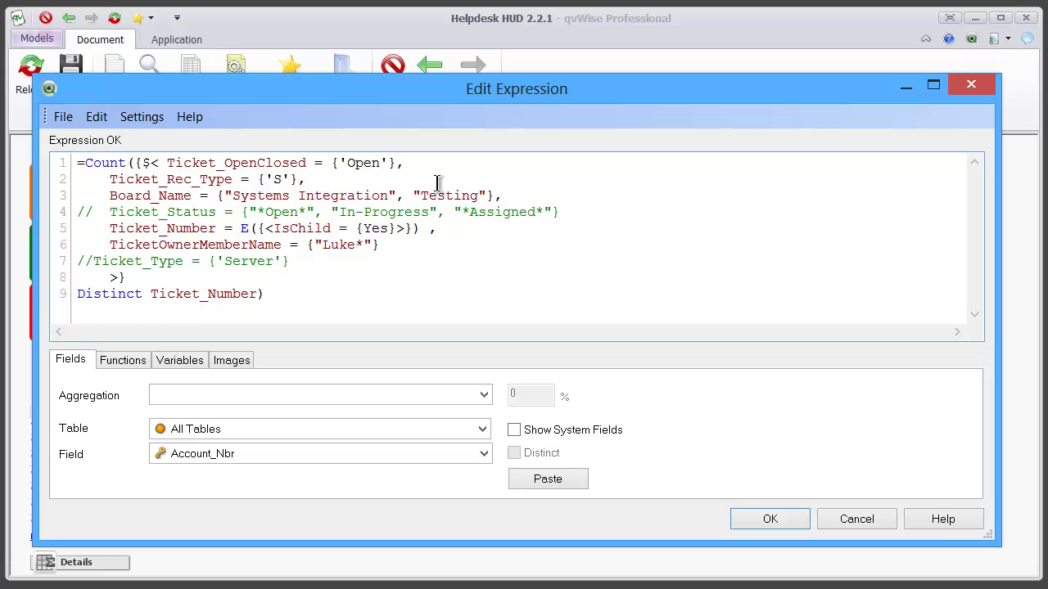
{"action": "left_click_drag", "start_coordinate": [547, 98], "coordinate": [641, 60]}
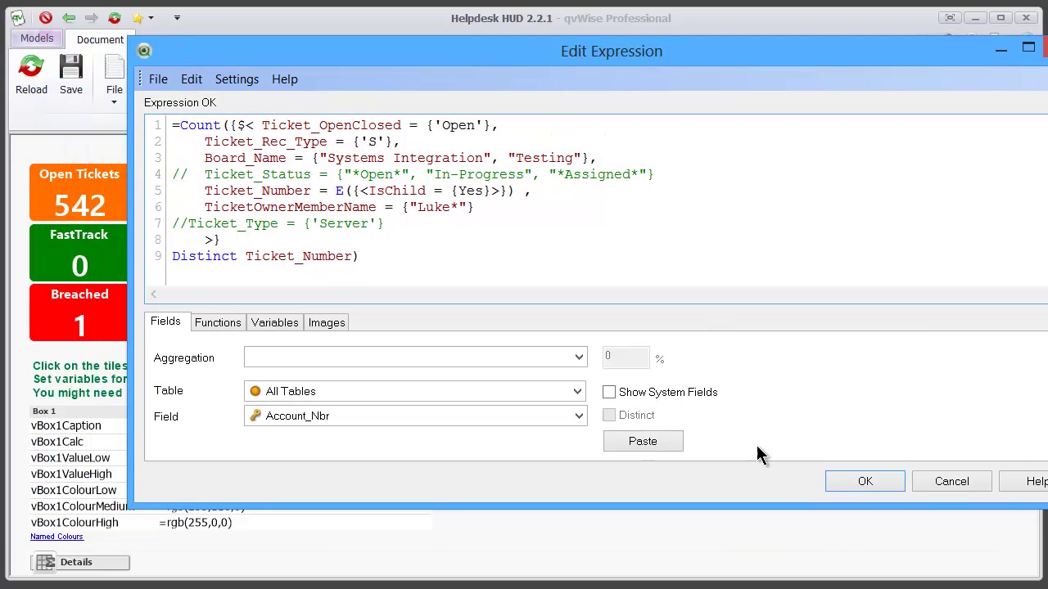
{"action": "left_click", "coordinate": [854, 480]}
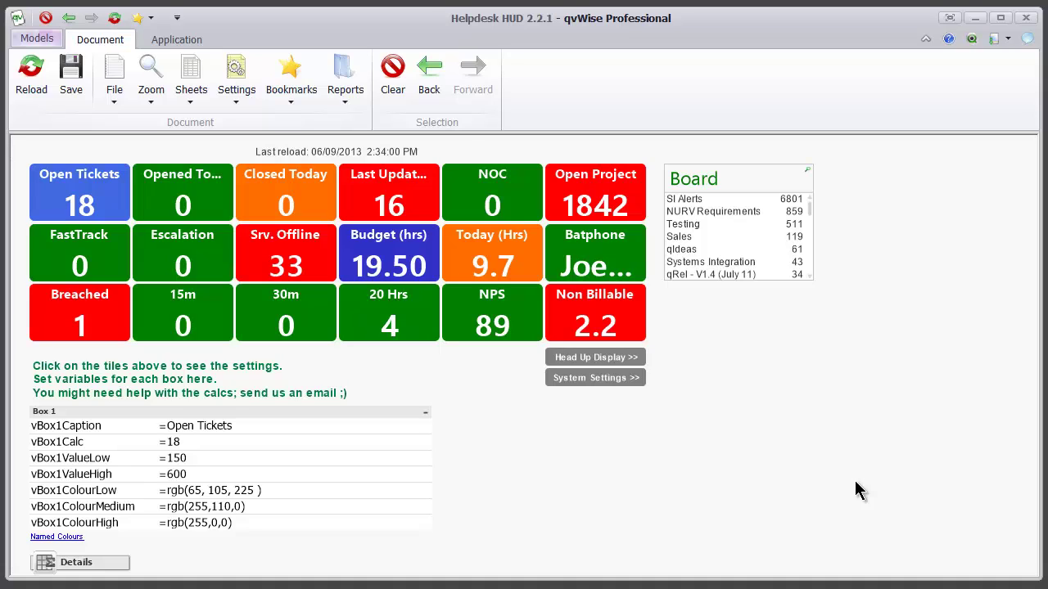
Step: Copy the low colour rgb(0,128,0) // green from the Opened Today tile into vBox1ColourLow of the Open Tickets tile
{"action": "left_click", "coordinate": [328, 442]}
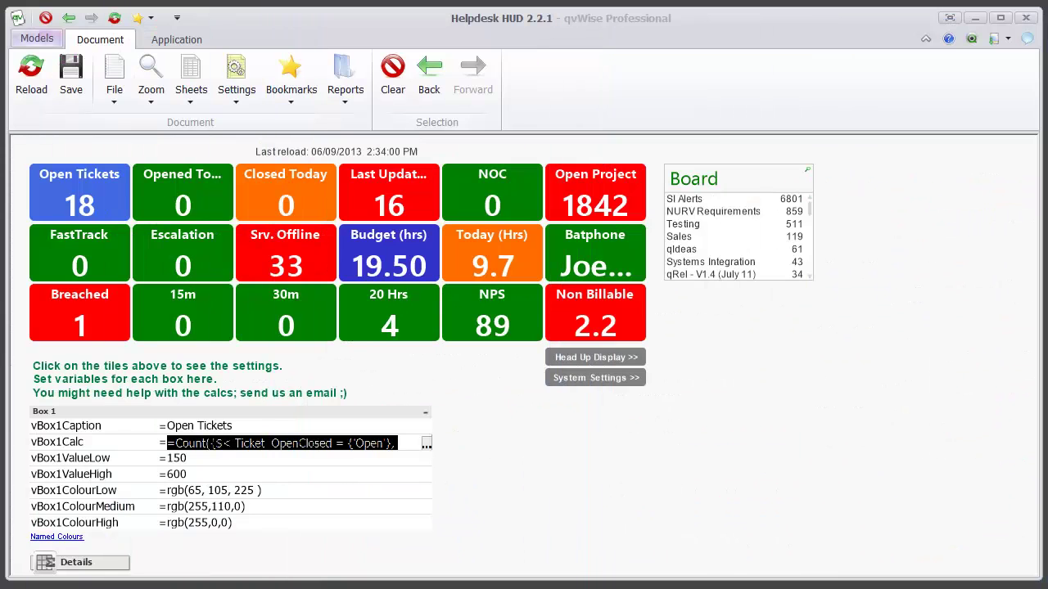
{"action": "left_click", "coordinate": [184, 210]}
{"action": "left_click", "coordinate": [208, 490]}
{"action": "key", "text": "ctrl+c"}
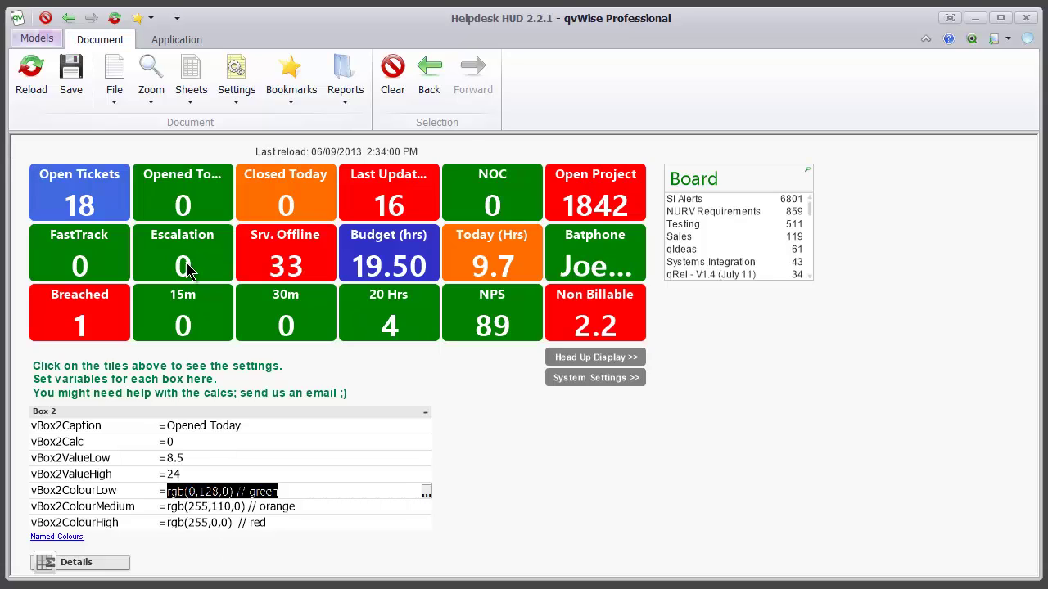
{"action": "left_click", "coordinate": [82, 206]}
{"action": "left_click", "coordinate": [245, 491]}
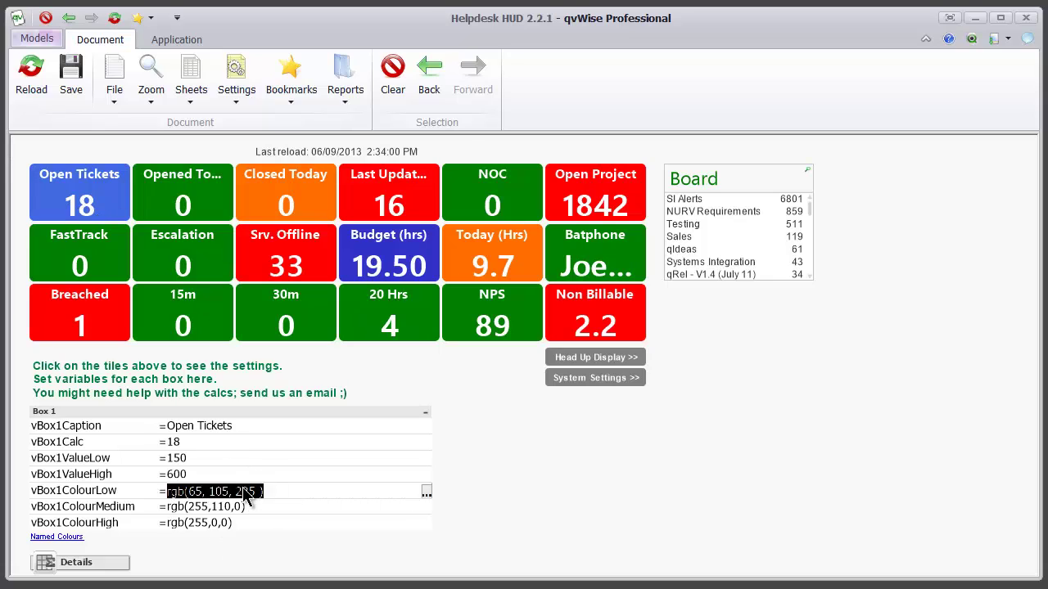
{"action": "key", "text": "ctrl+v"}
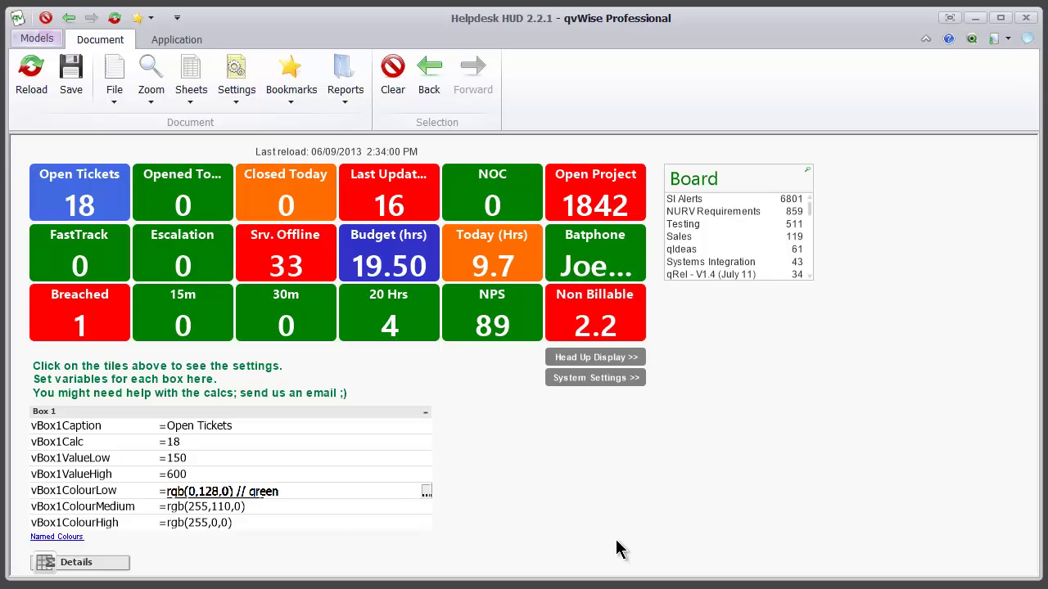
{"action": "left_click", "coordinate": [613, 507]}
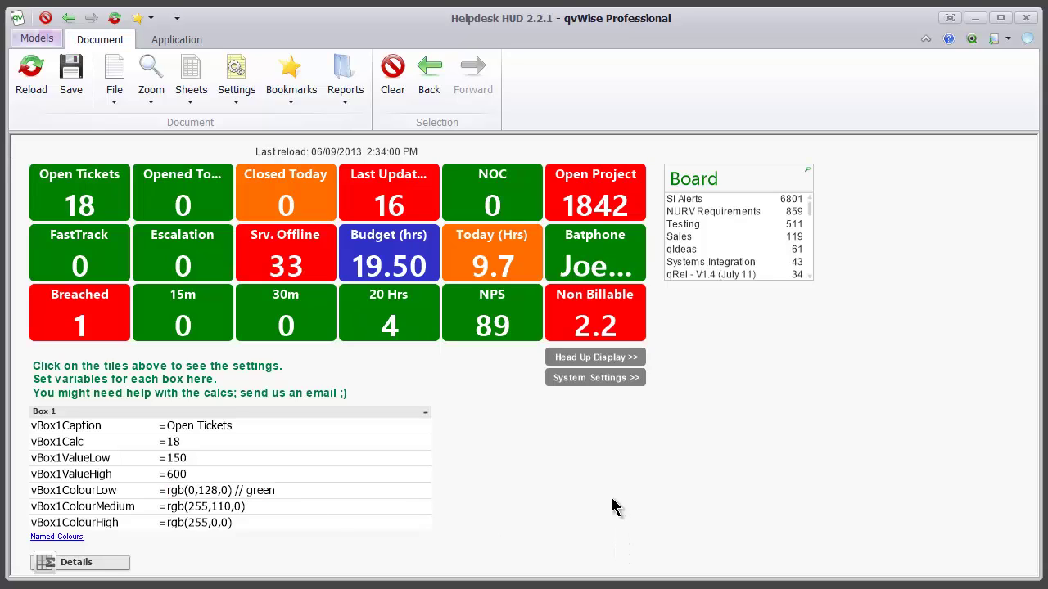
Step: Set the Open Tickets tile's low threshold vBox1ValueLow to 10
{"action": "left_click", "coordinate": [187, 458]}
{"action": "type", "text": "10"}
{"action": "left_click", "coordinate": [482, 478]}
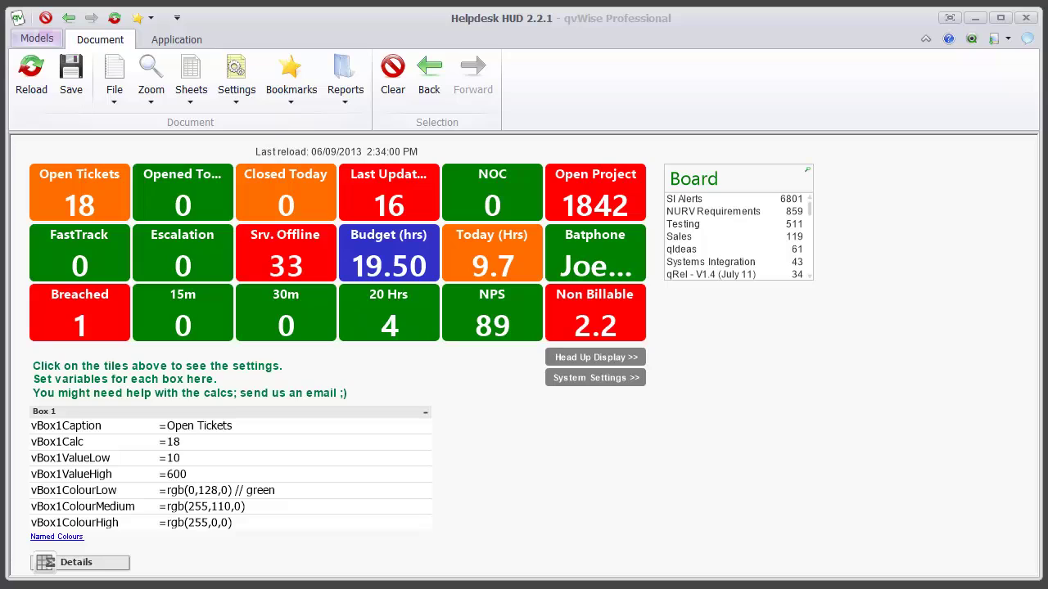
Step: Comment out the Ticket_Type = {"Server*"} condition in the Closed Today tile's vBox3Calc expression and apply it
{"action": "left_click", "coordinate": [278, 203]}
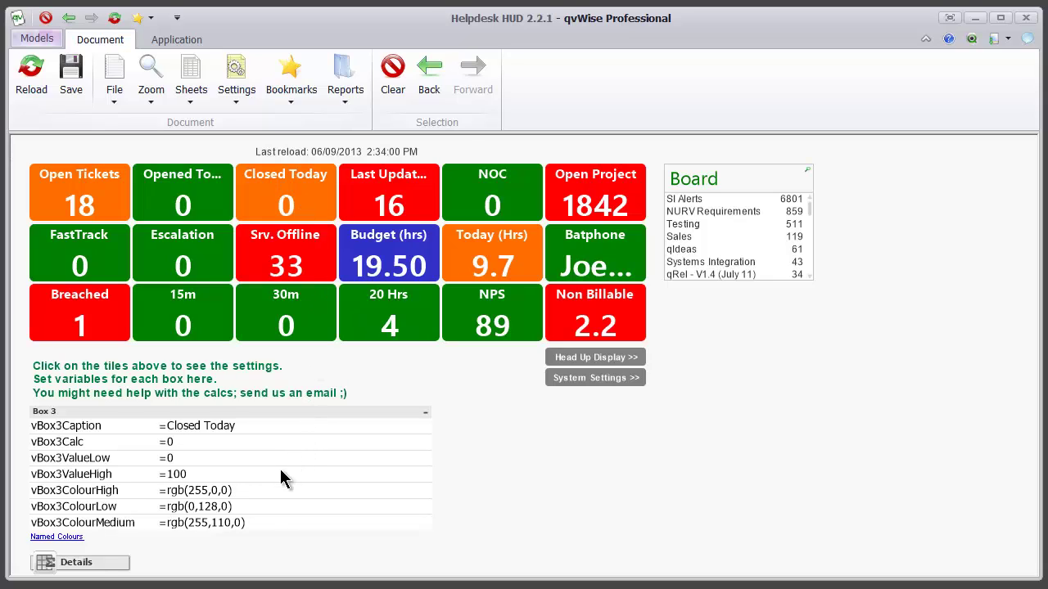
{"action": "left_click", "coordinate": [296, 442]}
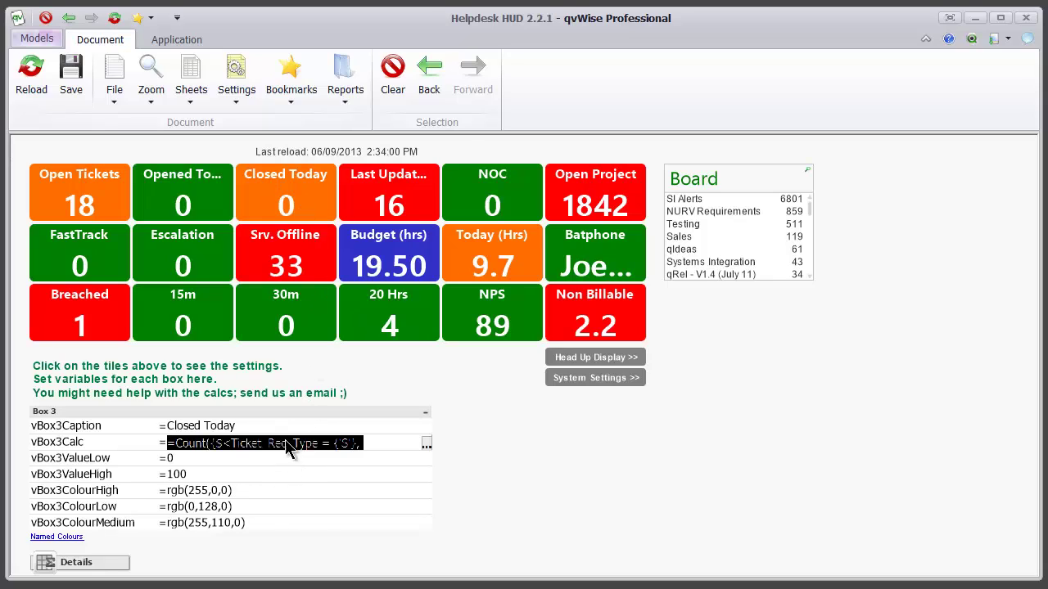
{"action": "left_click", "coordinate": [426, 443]}
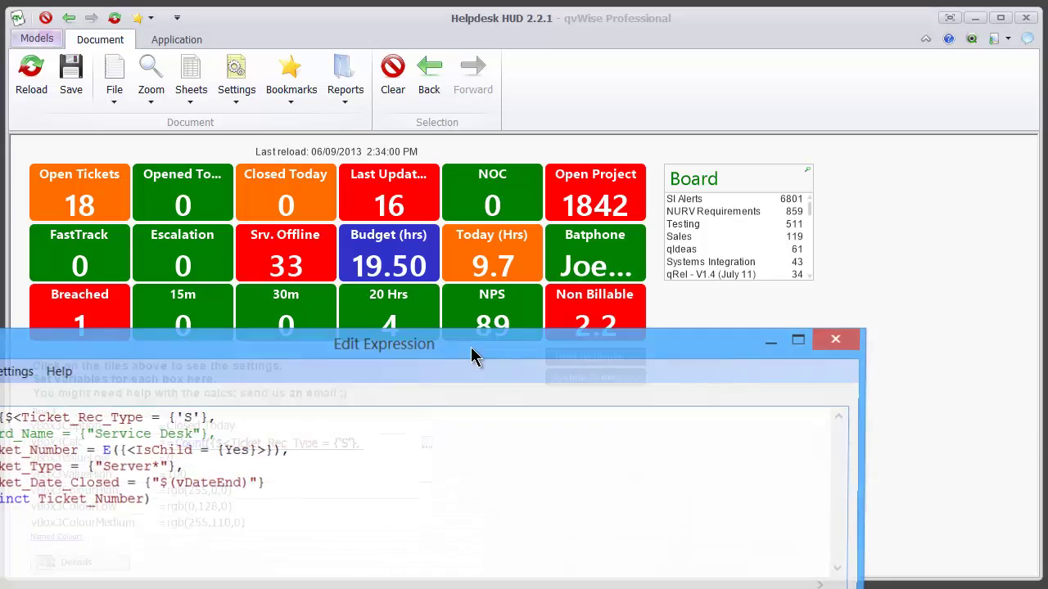
{"action": "left_click_drag", "start_coordinate": [515, 296], "coordinate": [609, 114]}
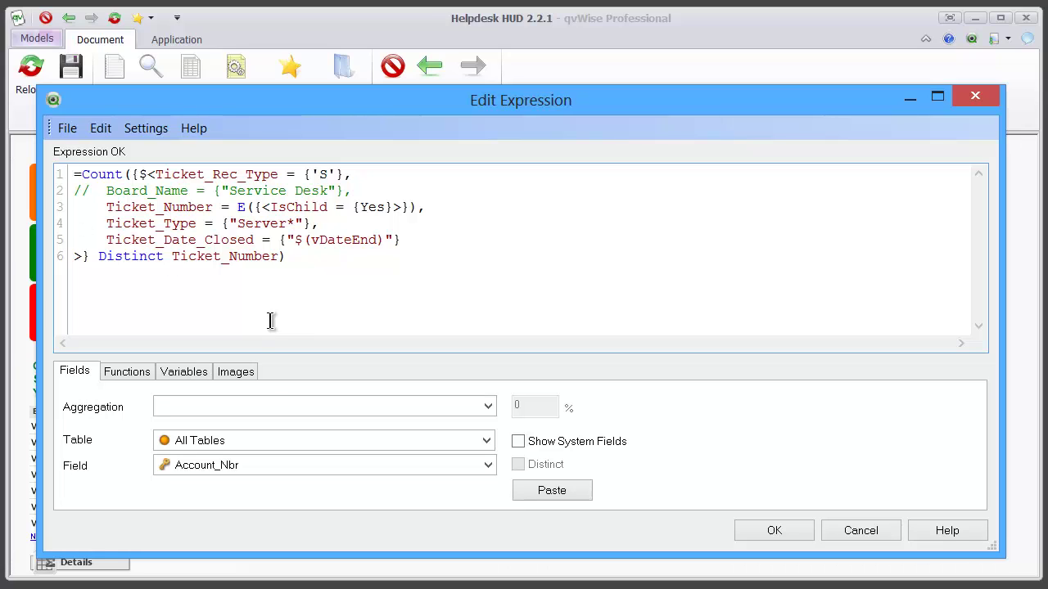
{"action": "type", "text": "//"}
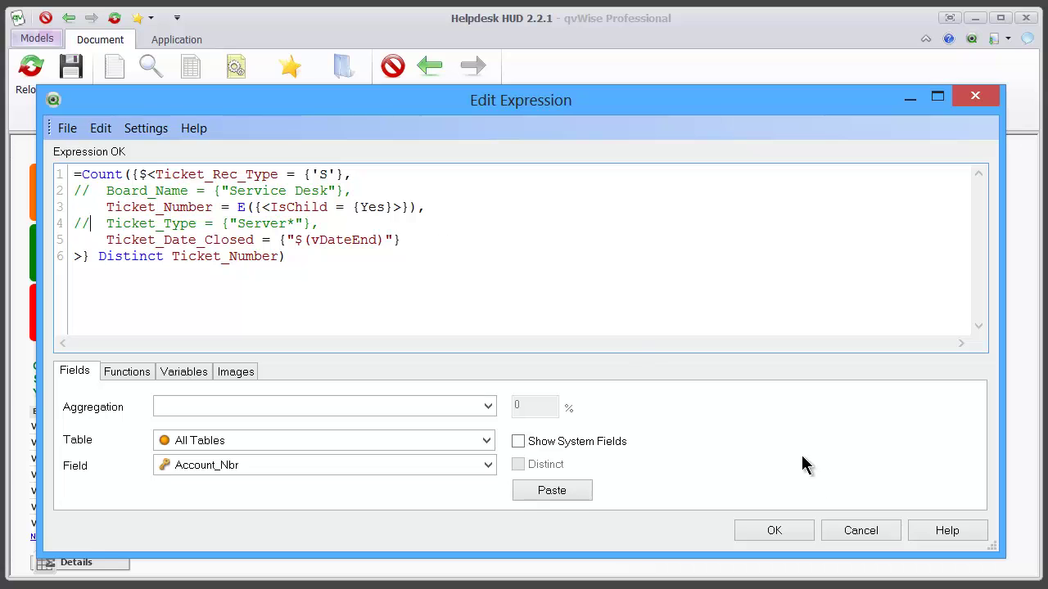
{"action": "left_click", "coordinate": [774, 530]}
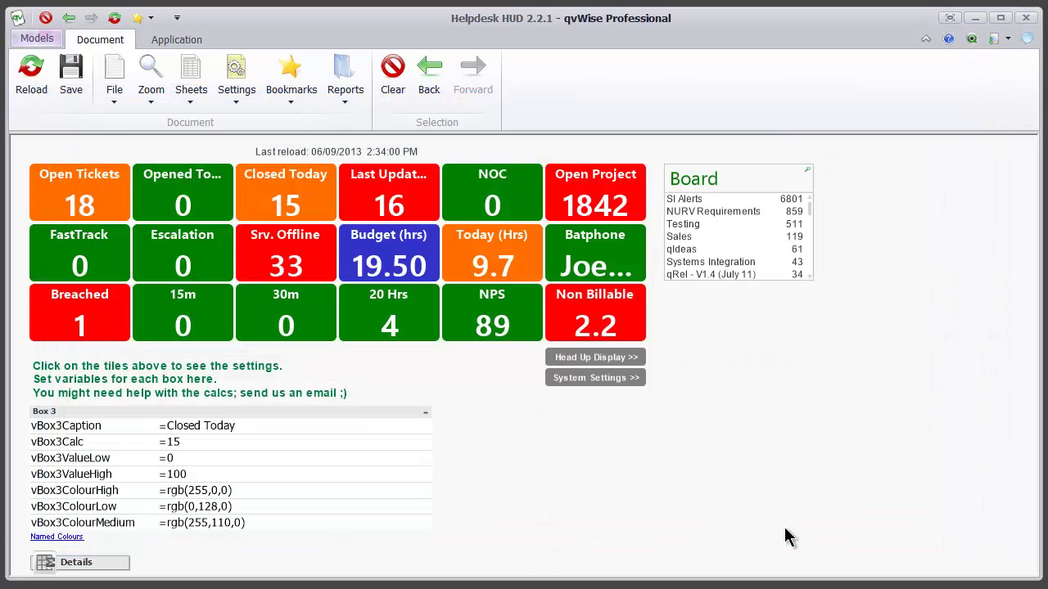